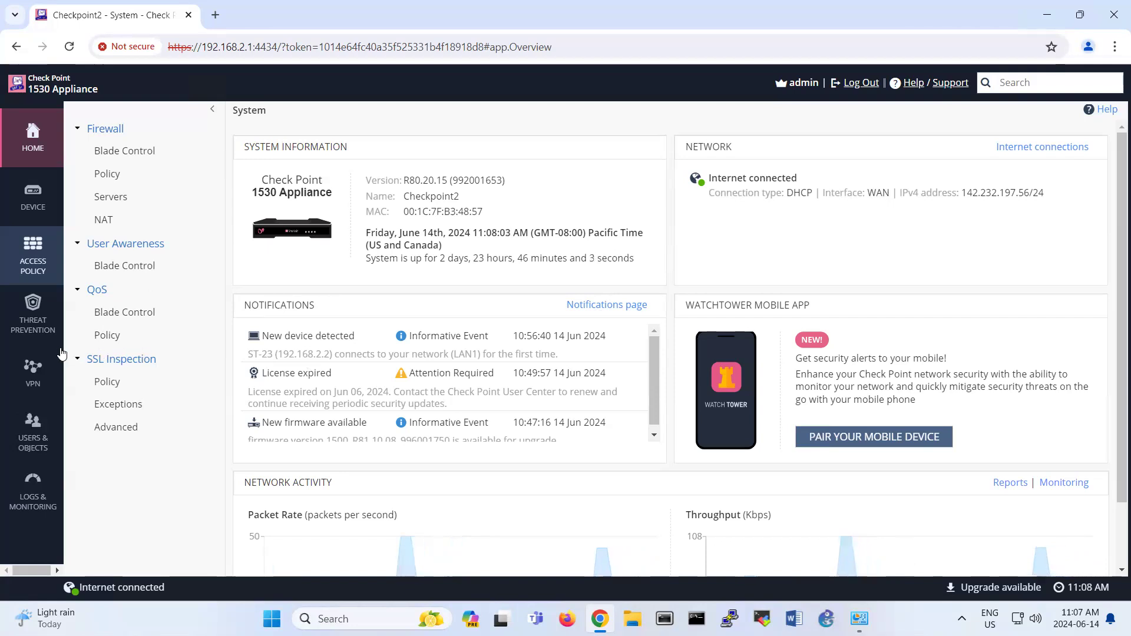
Step: Open the VPN section to reach Remote Access Blade Control, with Remote Access on
click(40, 372)
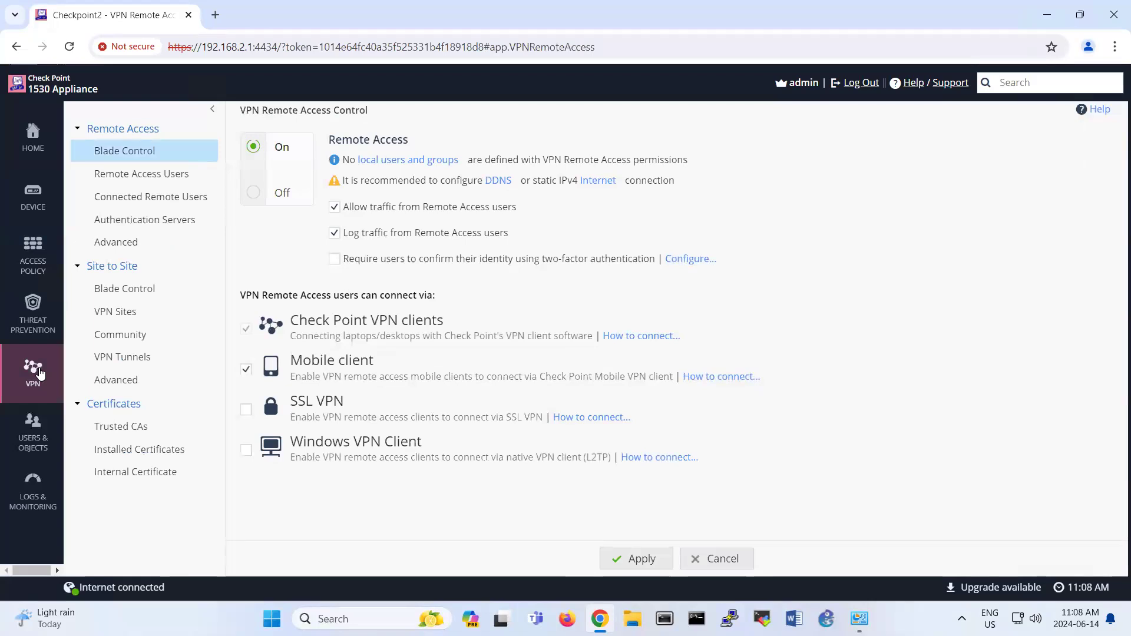
Step: Look up this appliance's WAN address 142.232.197.56/24 on the Device Internet page
click(141, 320)
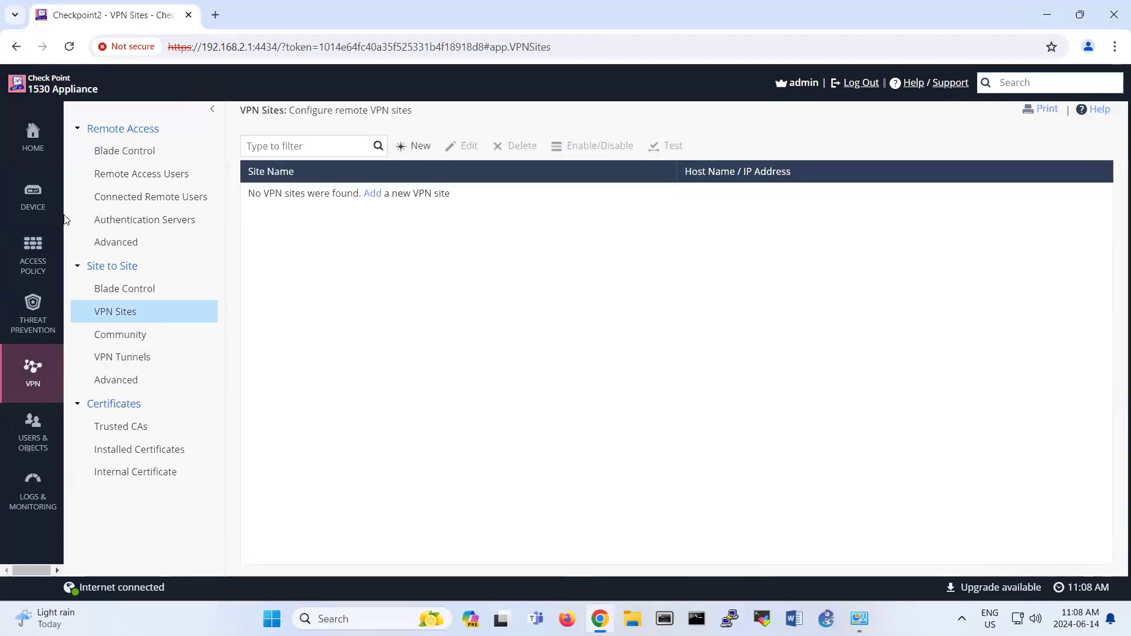
click(37, 202)
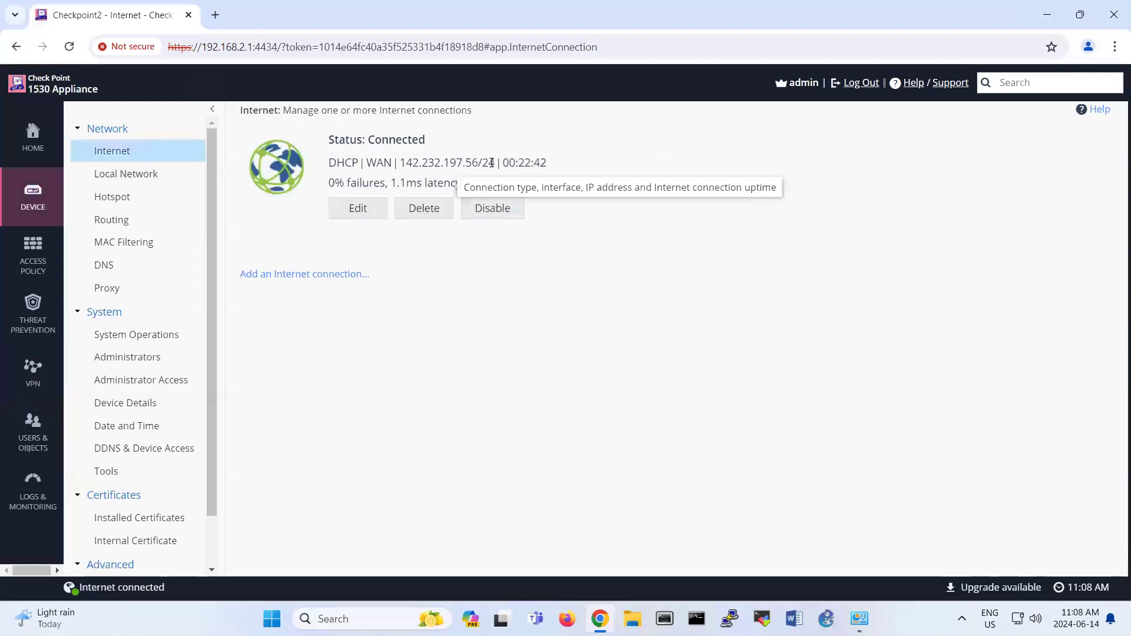
drag(494, 164, 400, 163)
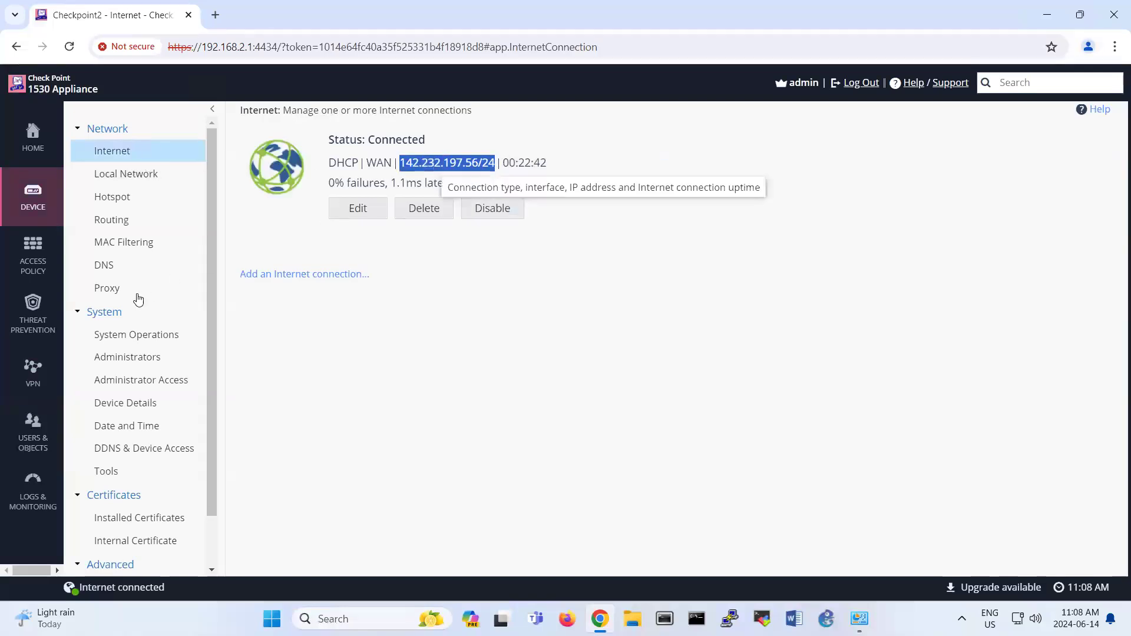
click(33, 372)
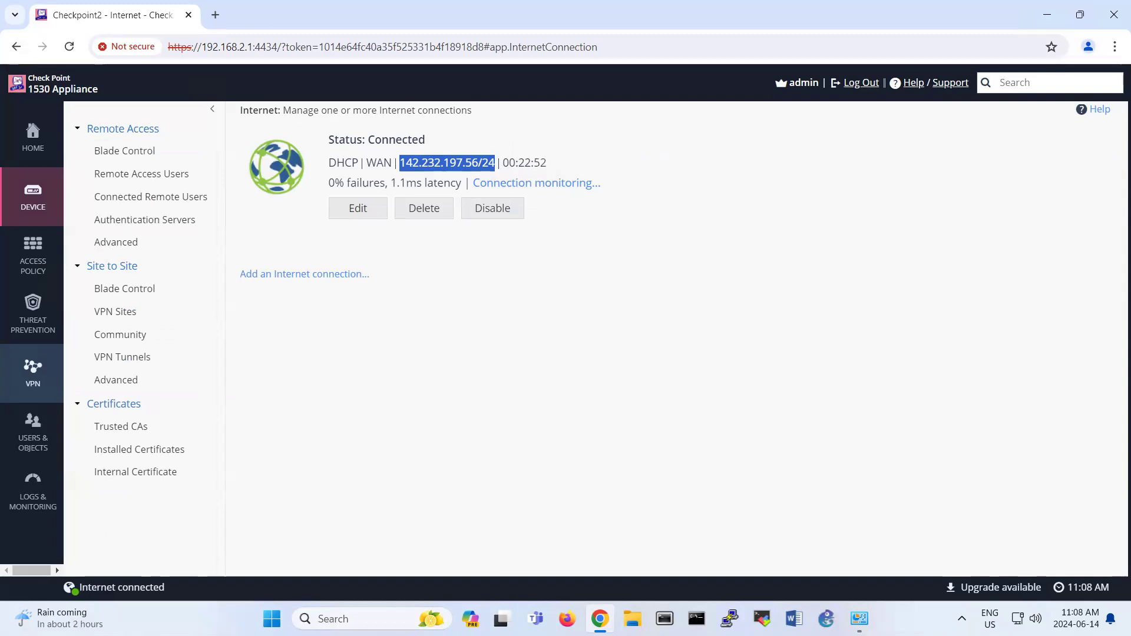
key(alt+Tab)
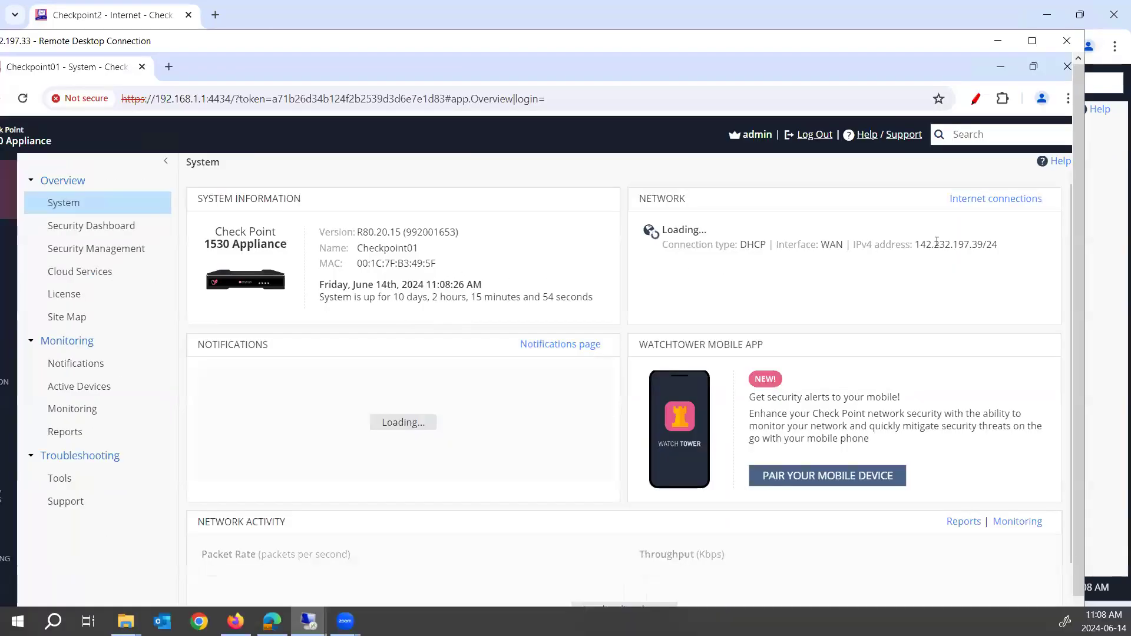
drag(947, 247, 661, 245)
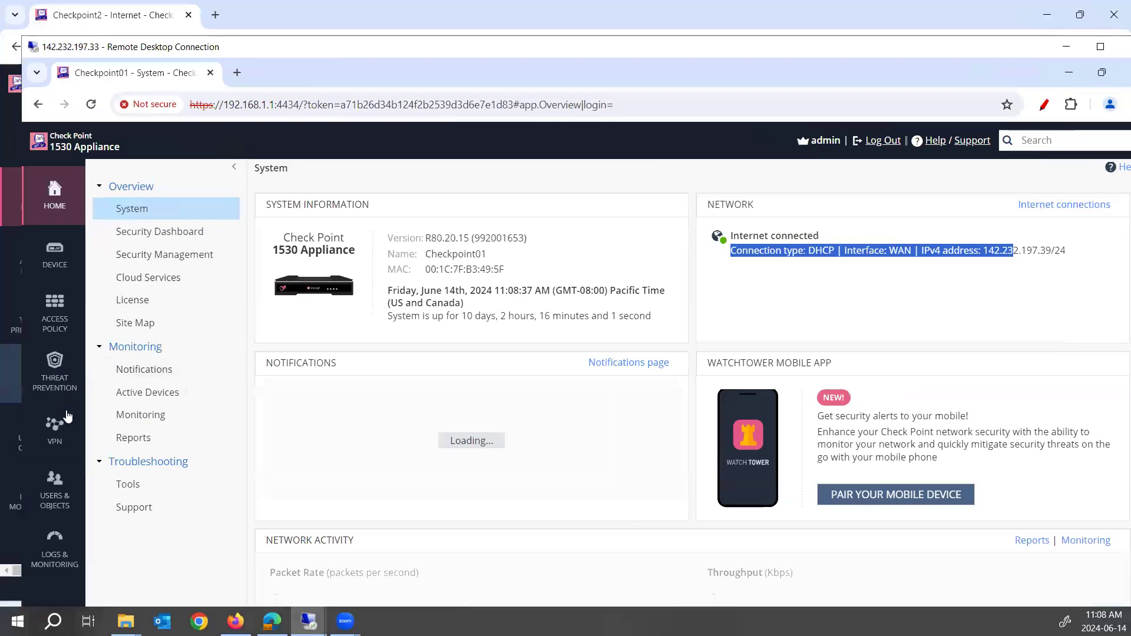
mouse_move(69, 263)
click(154, 232)
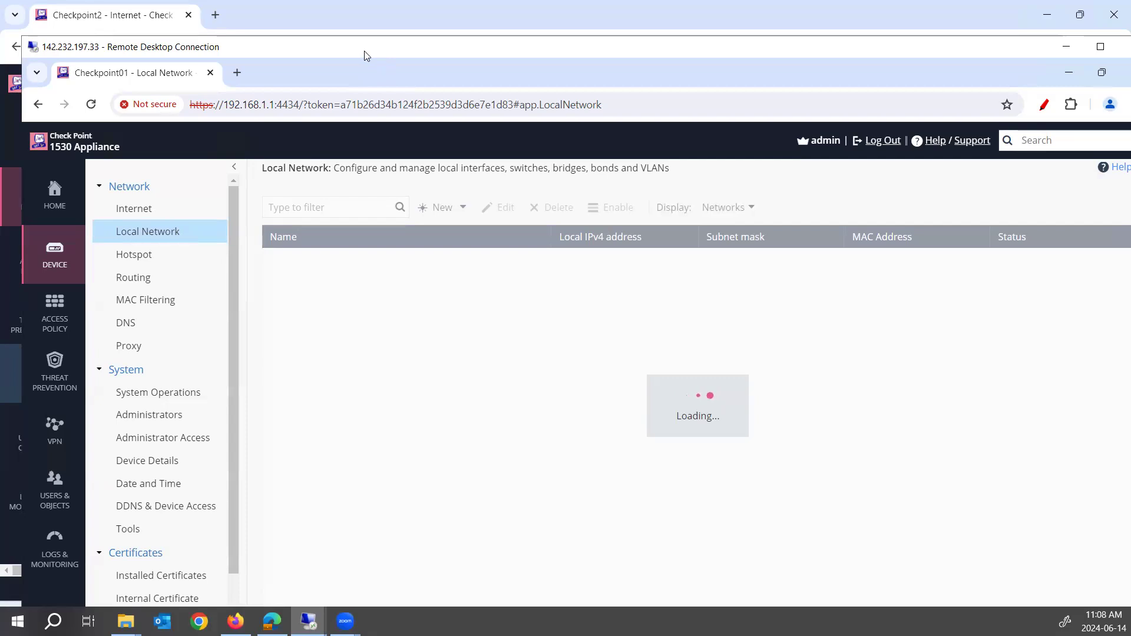
click(1066, 46)
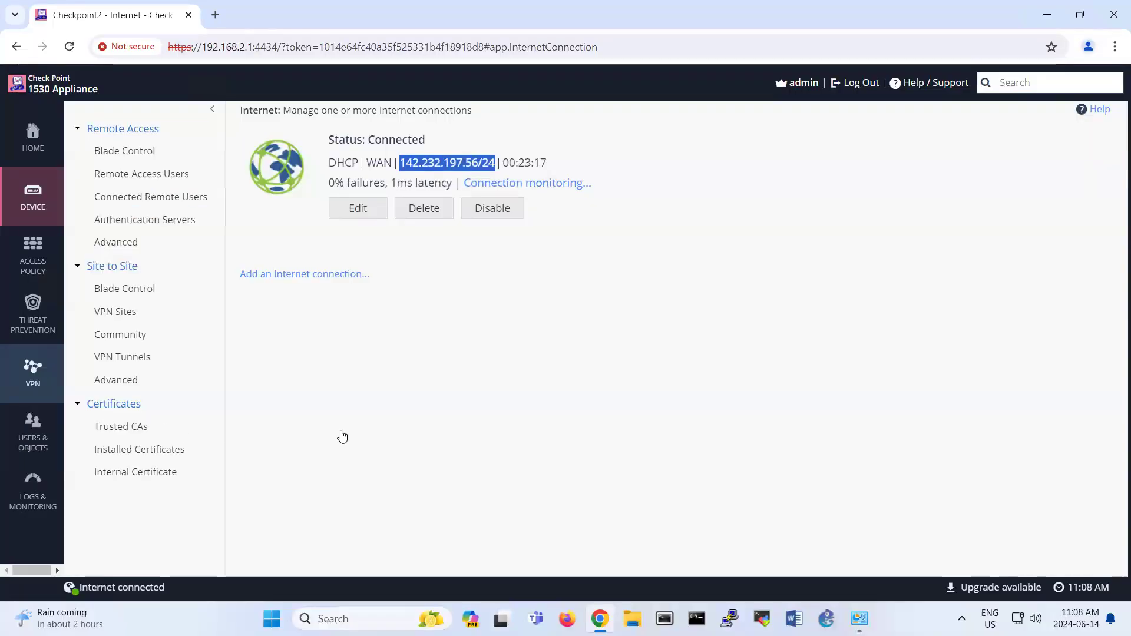
Step: Add VPN site VPN_Site1 for peer 142.232.197.39 with a pre-shared secret entered and confirmed
click(140, 311)
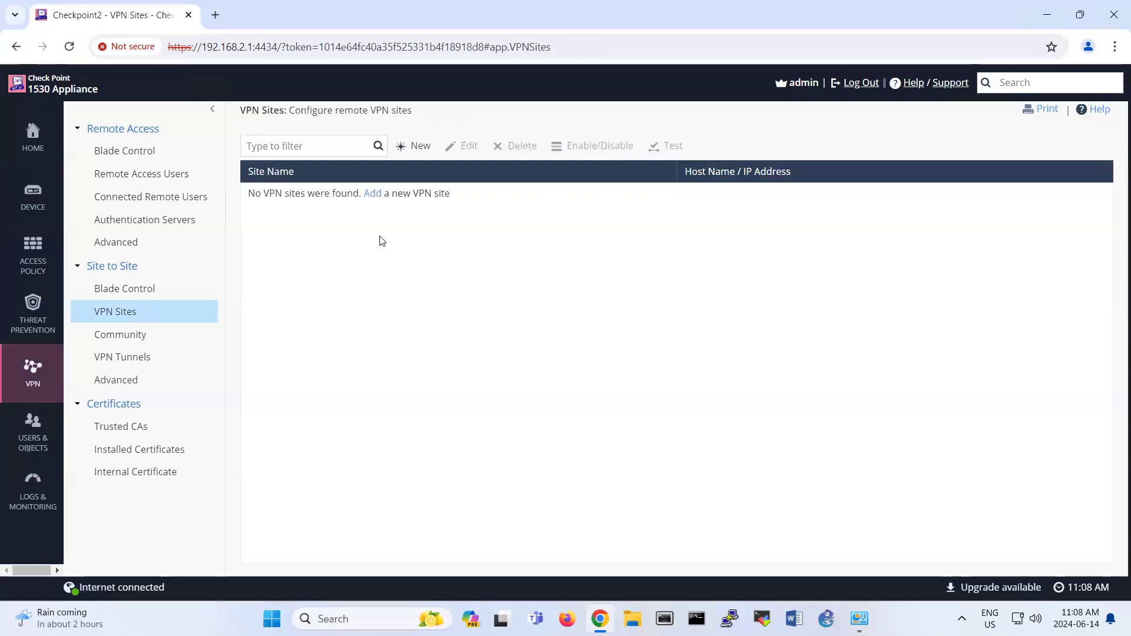
click(369, 194)
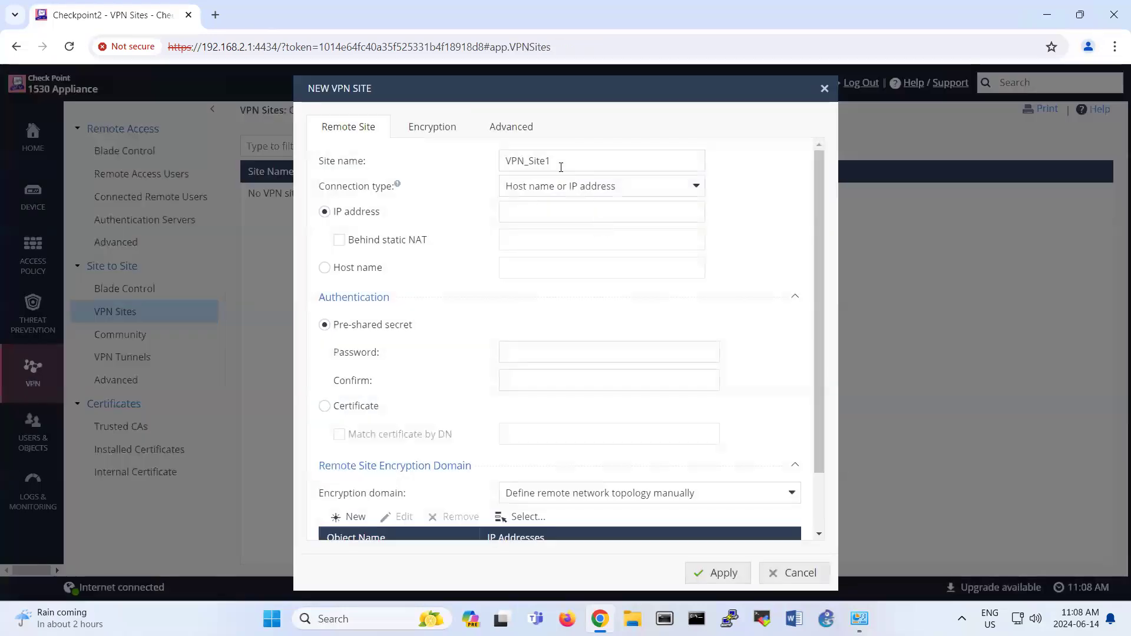
click(589, 209)
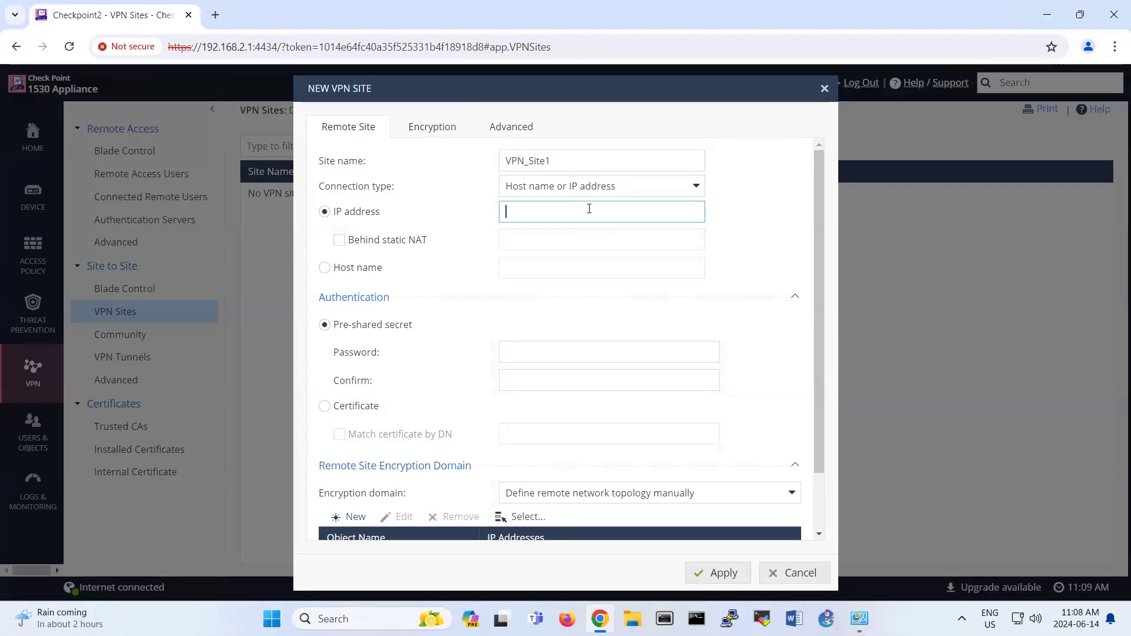
text(142.232.197.39)
click(522, 350)
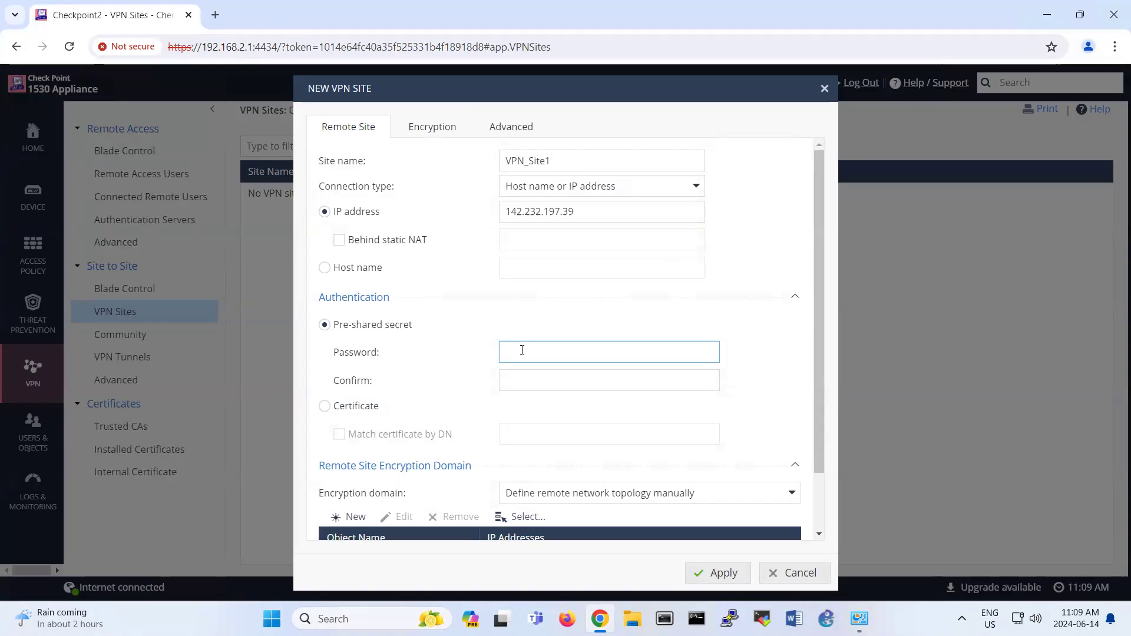
text(12)
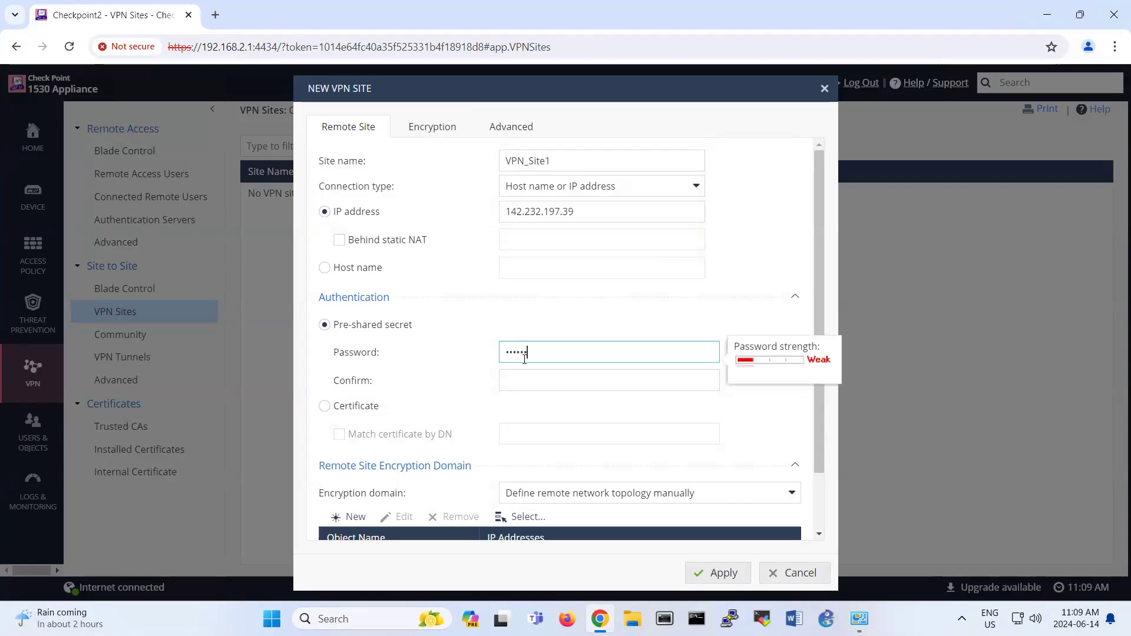
click(521, 383)
text(1234)
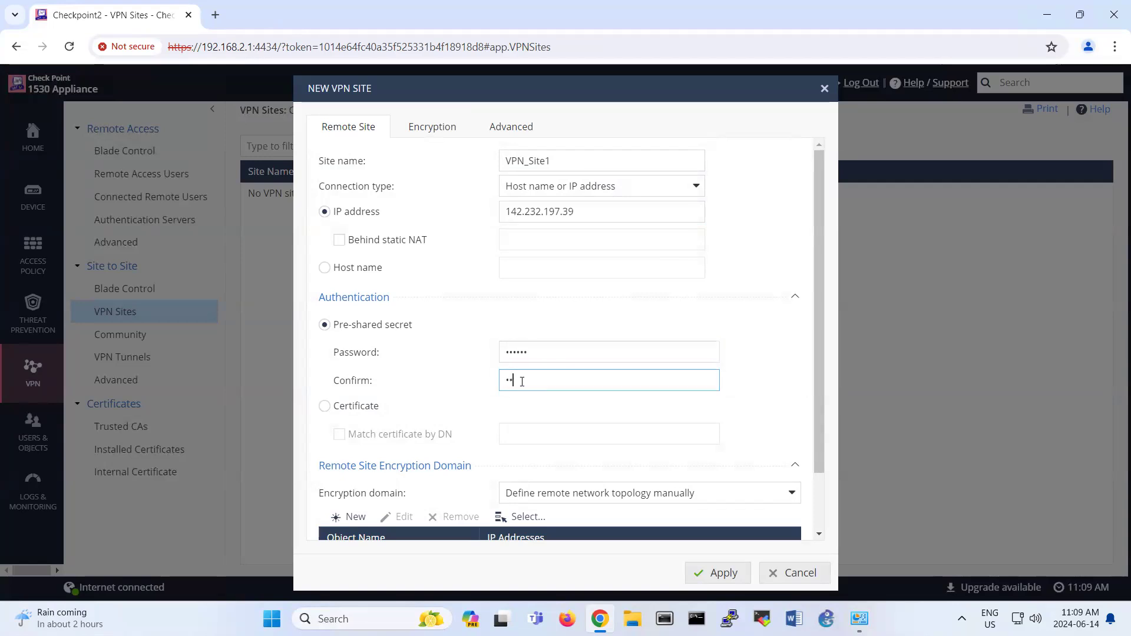
scroll(571, 417, down, 1)
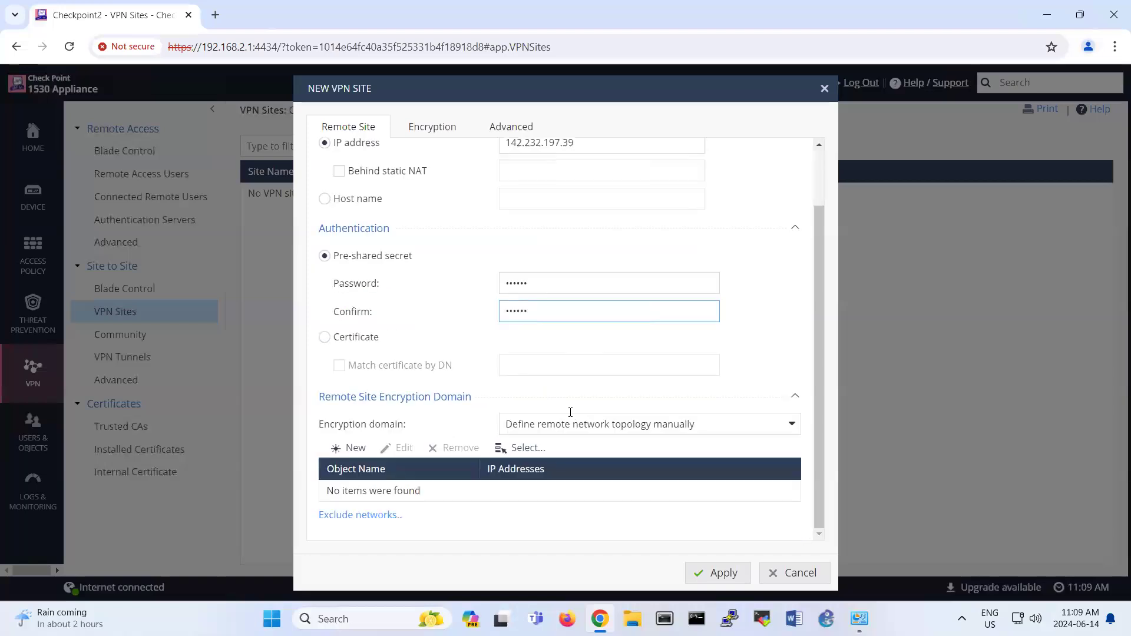
Step: Create encryption-domain network Network_Remote_Local as 192.168.1.0 with mask 255.255.255.0
click(348, 449)
click(564, 269)
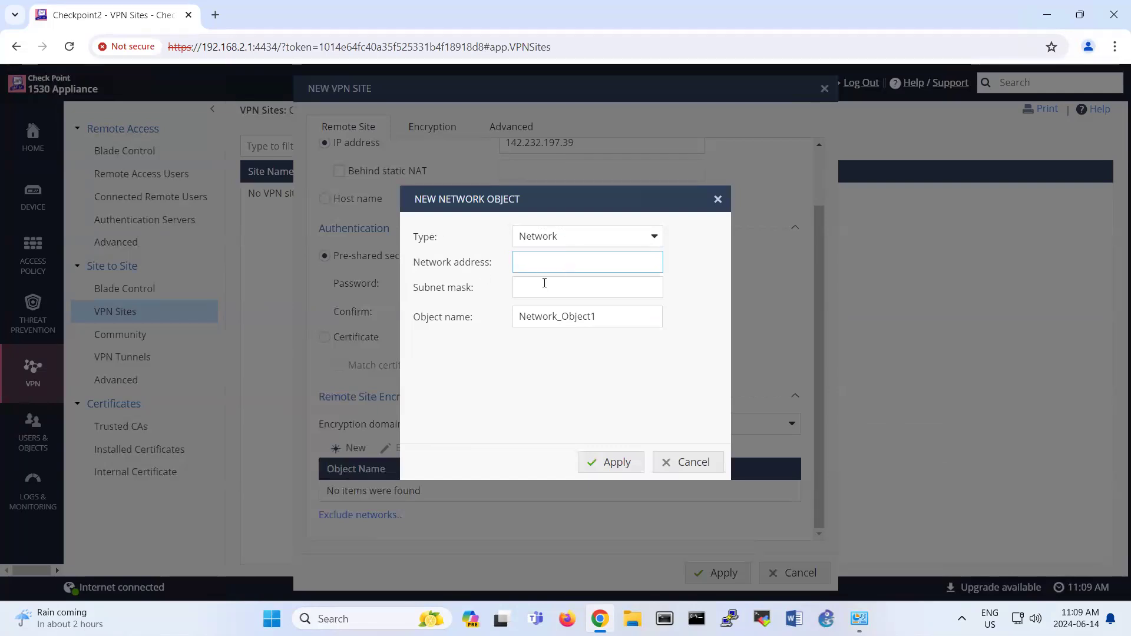
text(192.168.10)
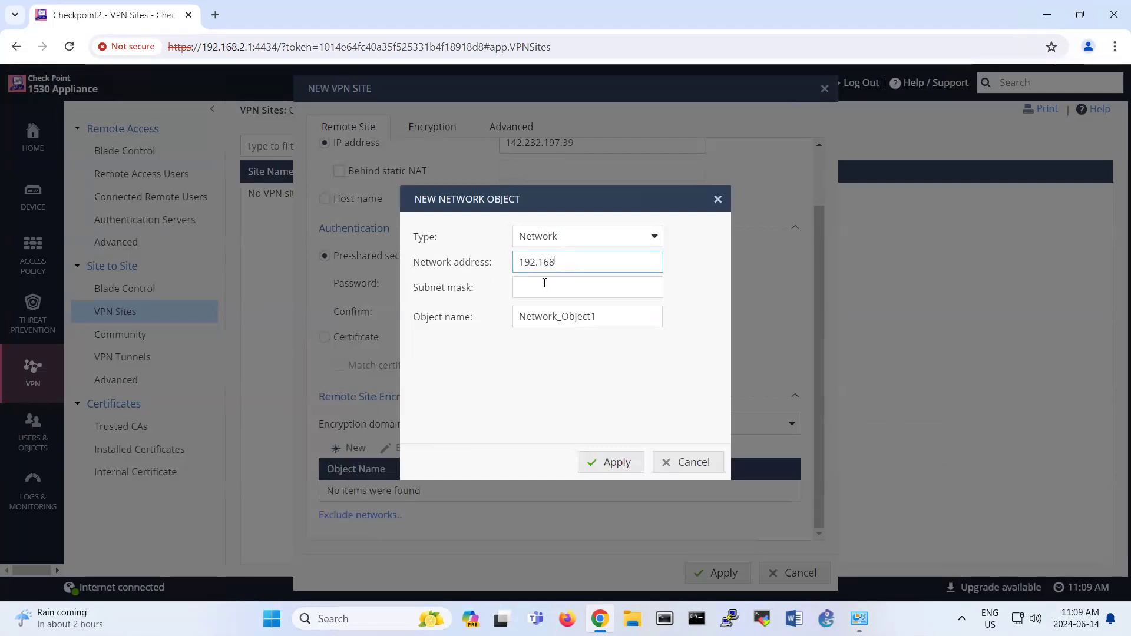
key(BackSpace)
key(BackSpace)
text(.0)
click(544, 283)
text(255)
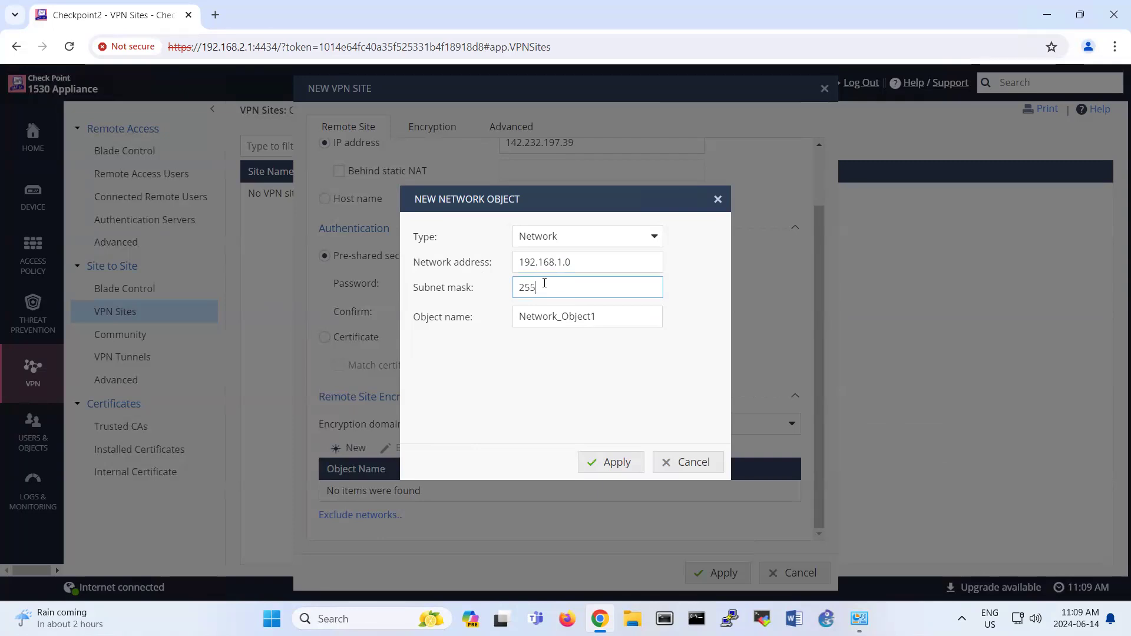
text(.255.255.0)
click(586, 316)
drag(562, 317, 603, 318)
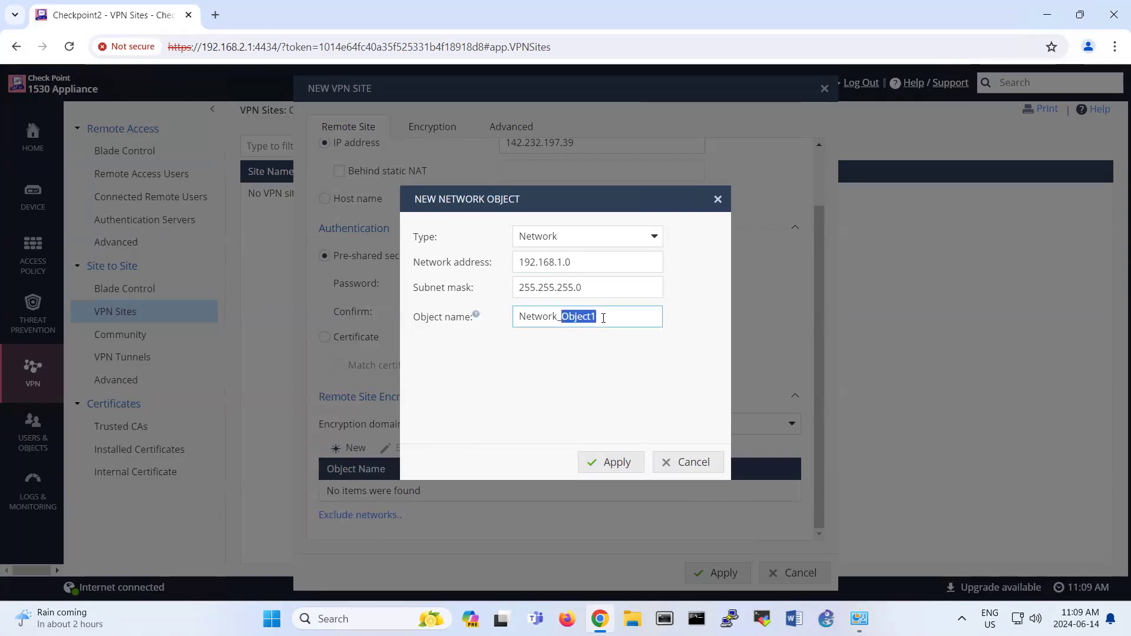
text(Remote_Locao)
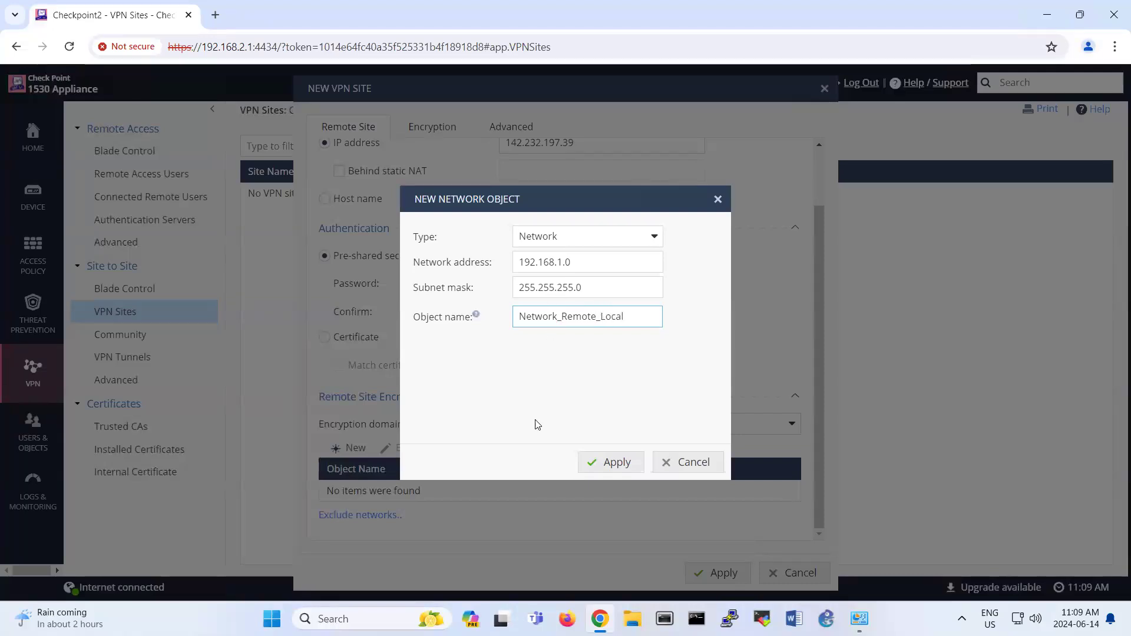
click(591, 463)
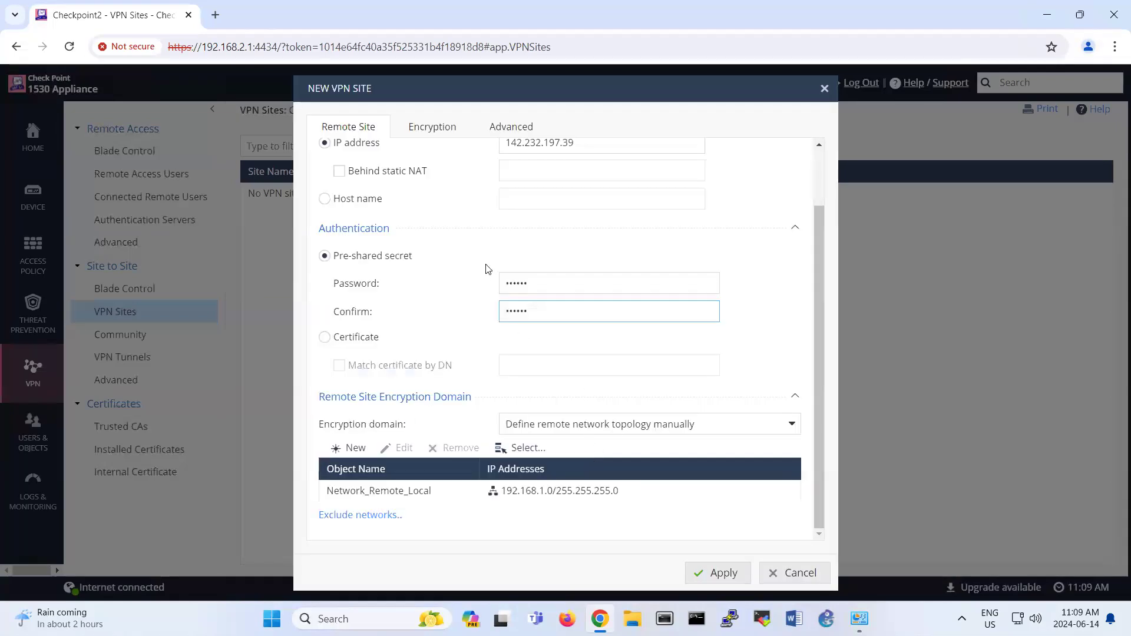
Step: Check VPN_Site1's Encryption and Advanced settings, then apply to save the site
click(431, 128)
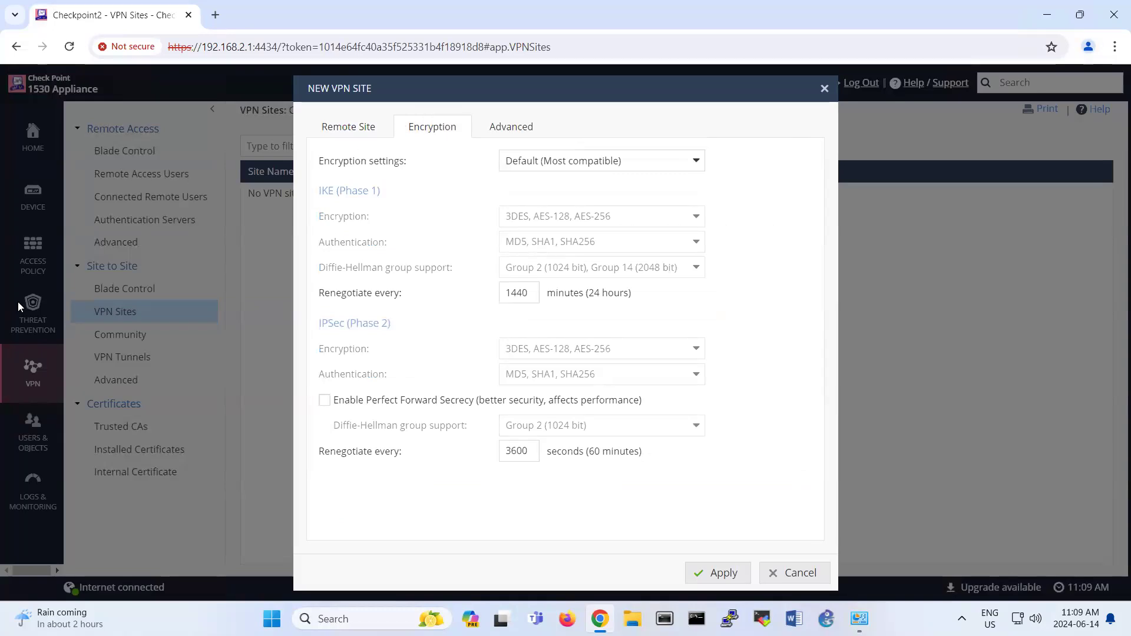
click(521, 135)
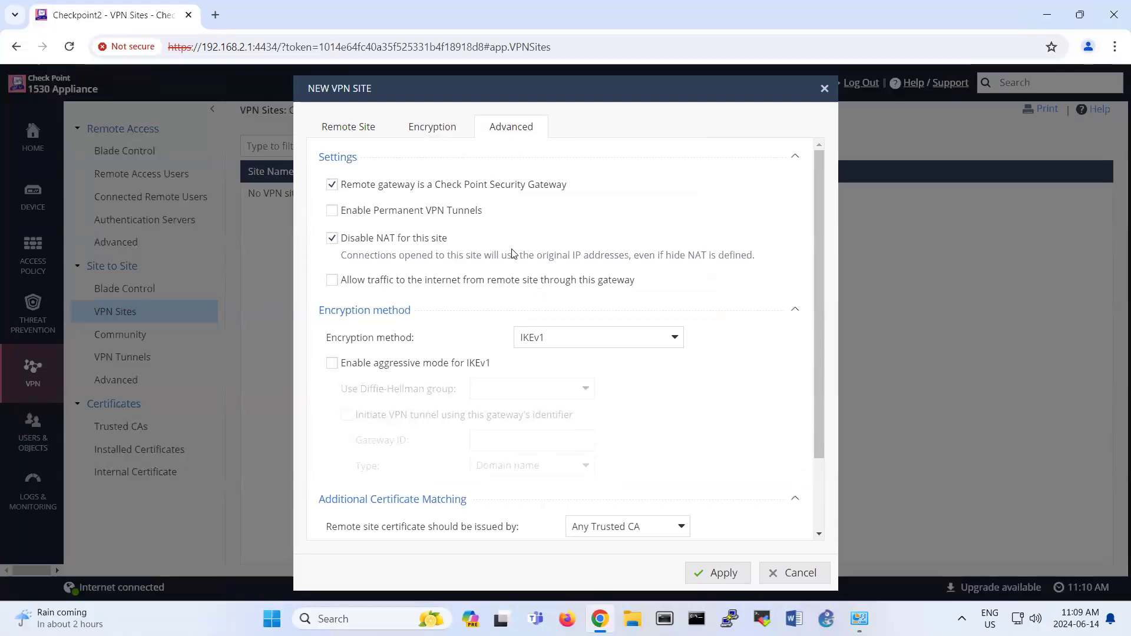
scroll(511, 253, down, 2)
scroll(512, 254, up, 2)
click(447, 138)
click(358, 135)
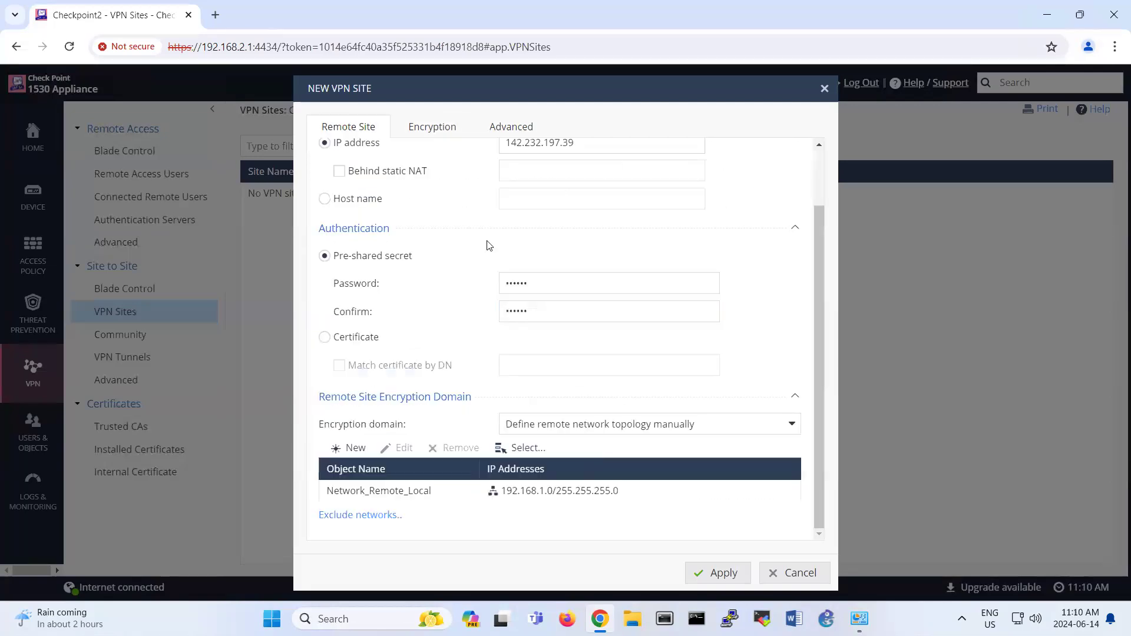
scroll(585, 304, up, 2)
scroll(637, 405, down, 2)
click(717, 574)
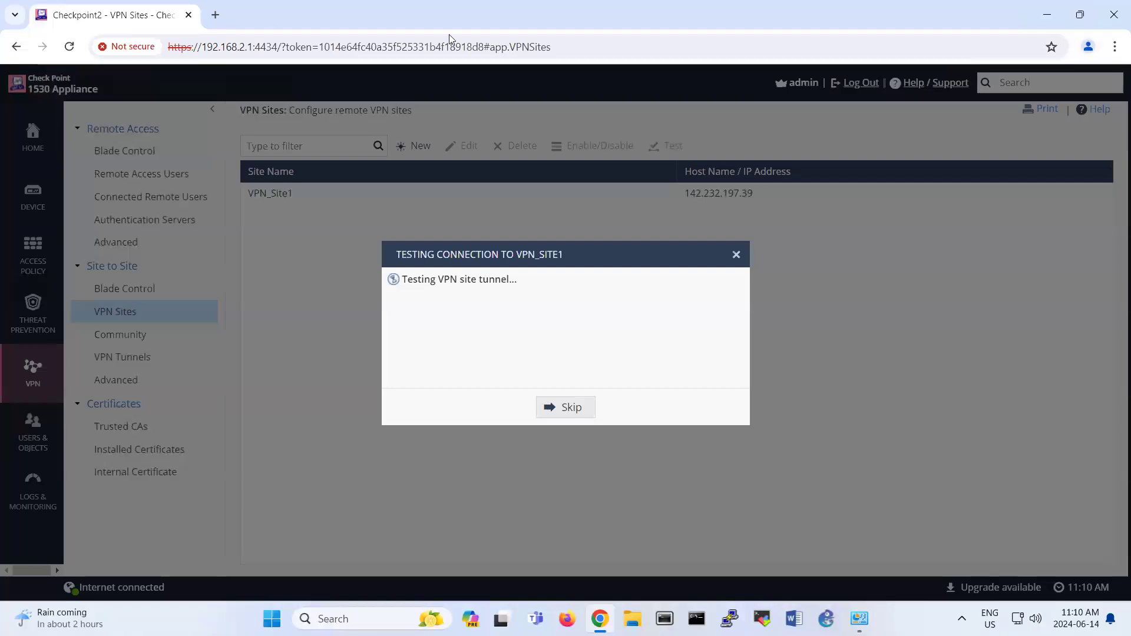
Step: Switch to Checkpoint01's remote desktop session while the tunnel test runs
key(alt+Tab)
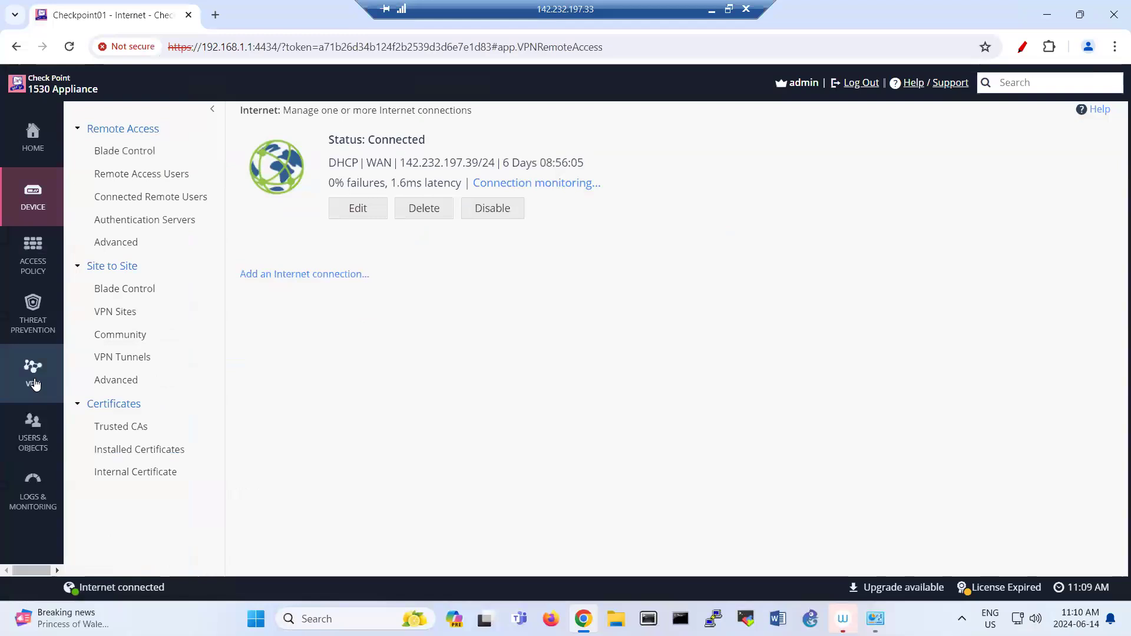
Step: On Checkpoint01, start a new VPN site with peer IP 142.232.197.56
click(35, 384)
click(134, 313)
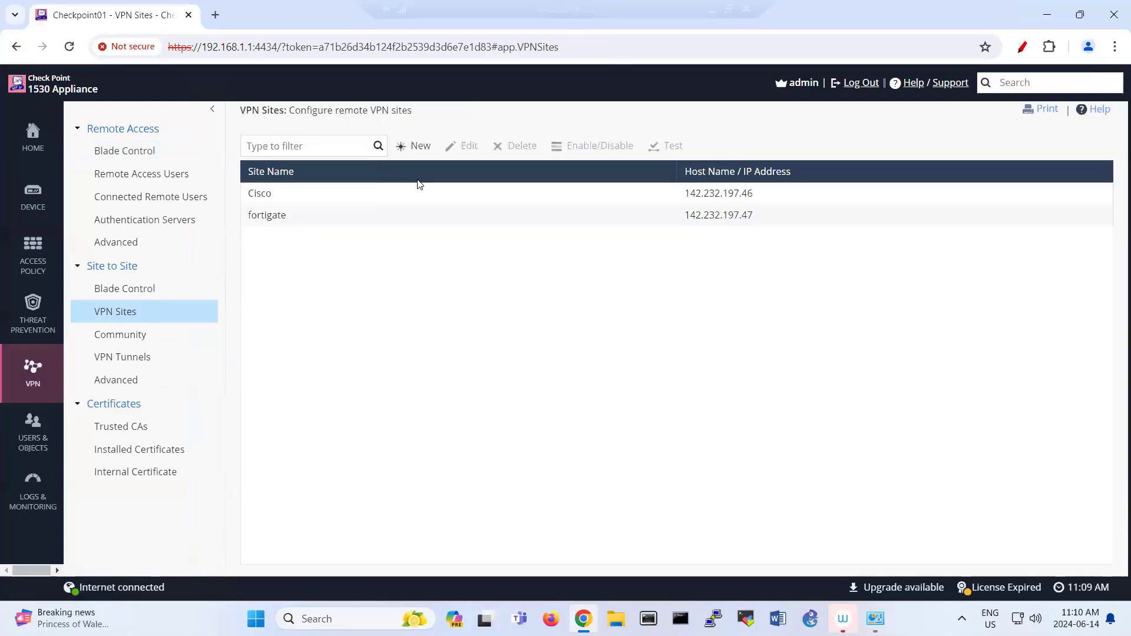
click(421, 148)
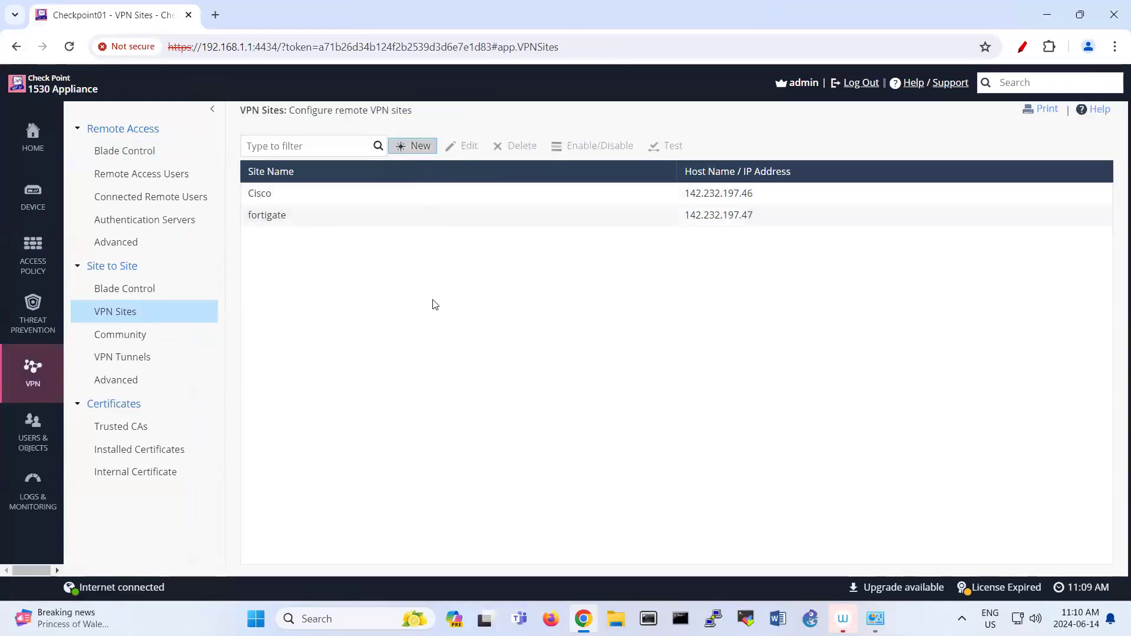
click(598, 207)
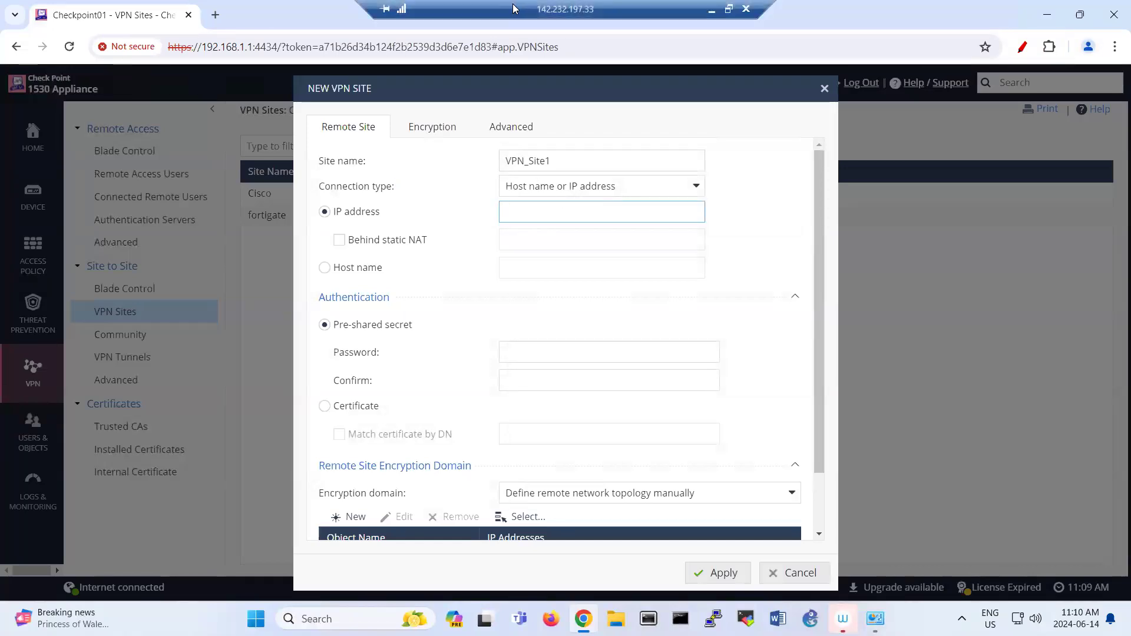
click(752, 7)
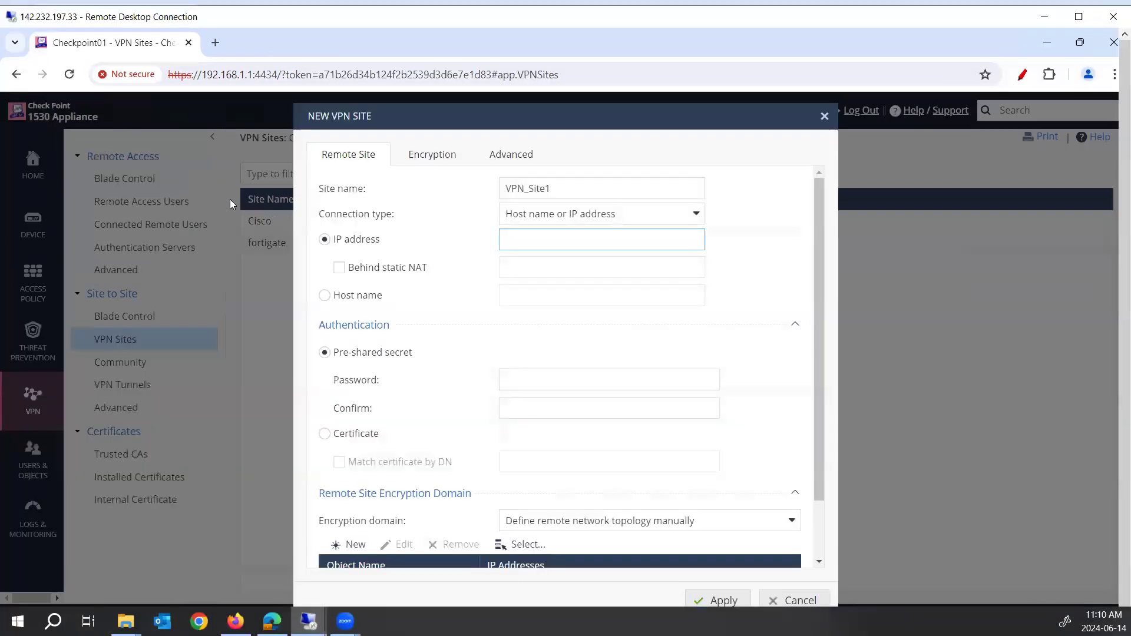
text(142.232.197.56)
Step: Enter the site's pre-shared secret and confirm it
click(505, 379)
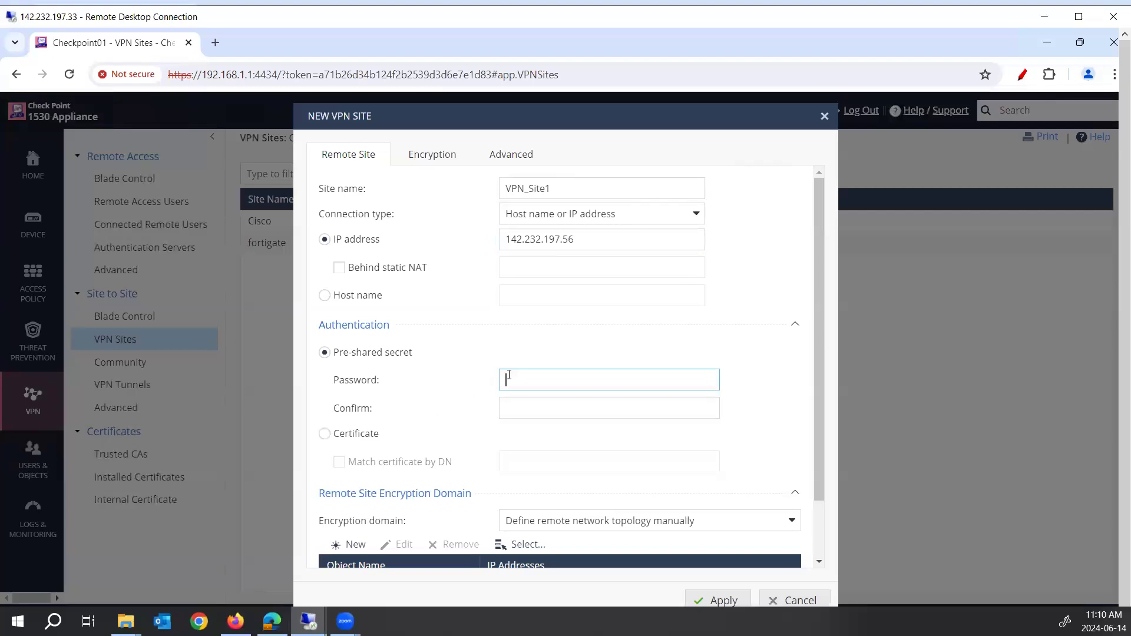
text(123456)
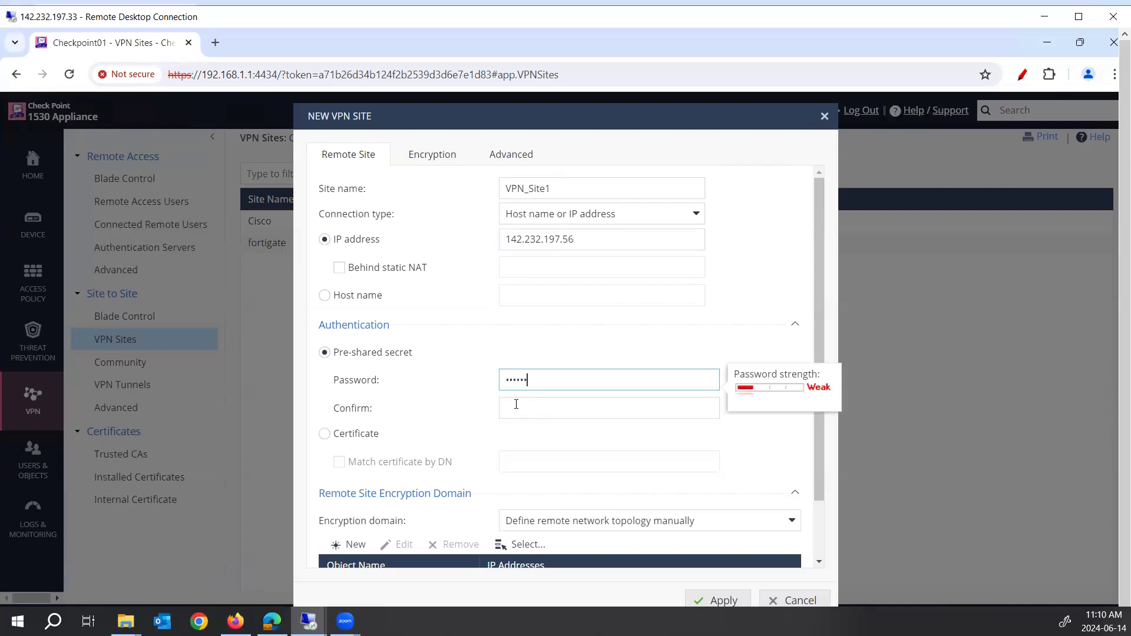
click(516, 404)
text(123456)
scroll(553, 457, down, 2)
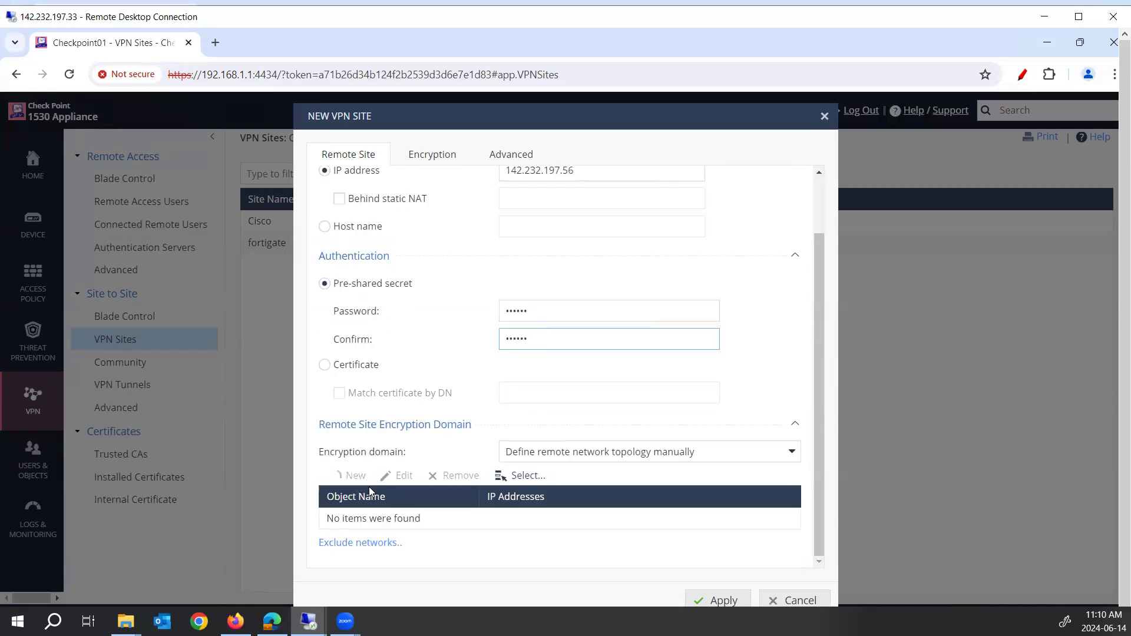
click(353, 476)
Step: Add network 192.168.2.0 with mask 255.255.255.0 to the remote encryption domain
click(560, 287)
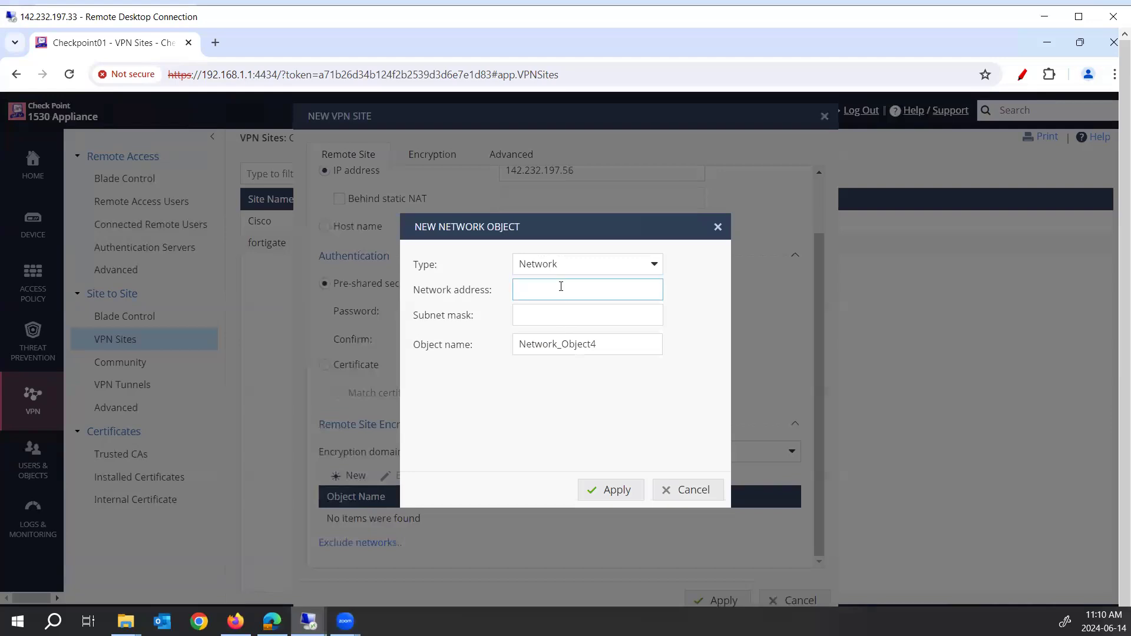
text(192.168.1)
text(.0)
key(Tab)
text(255.)
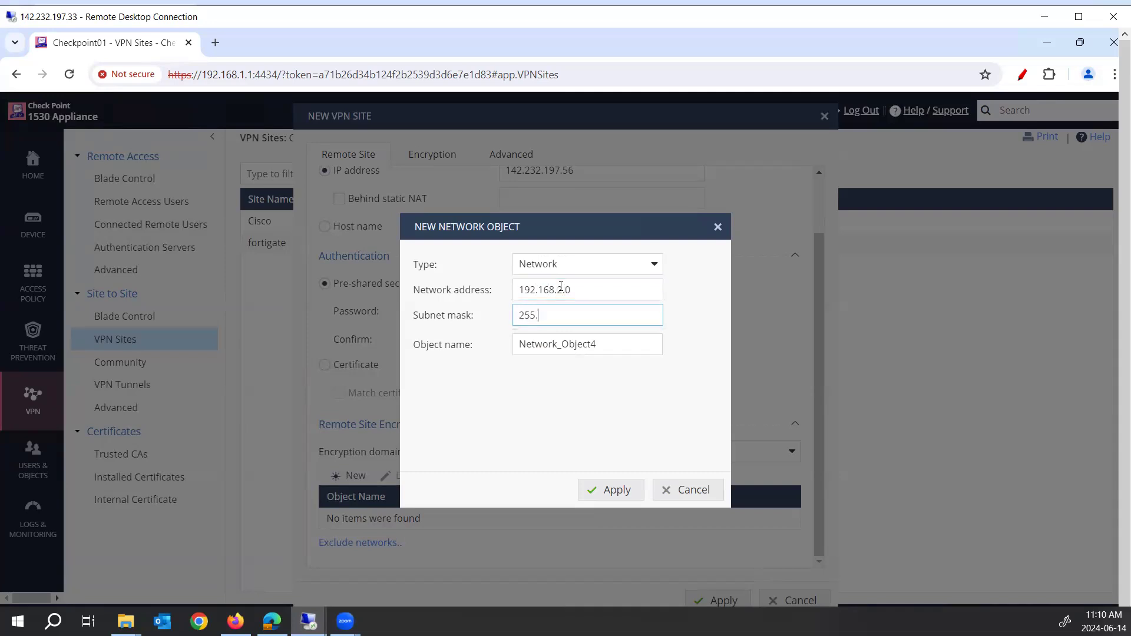
text(255.255.0)
click(613, 487)
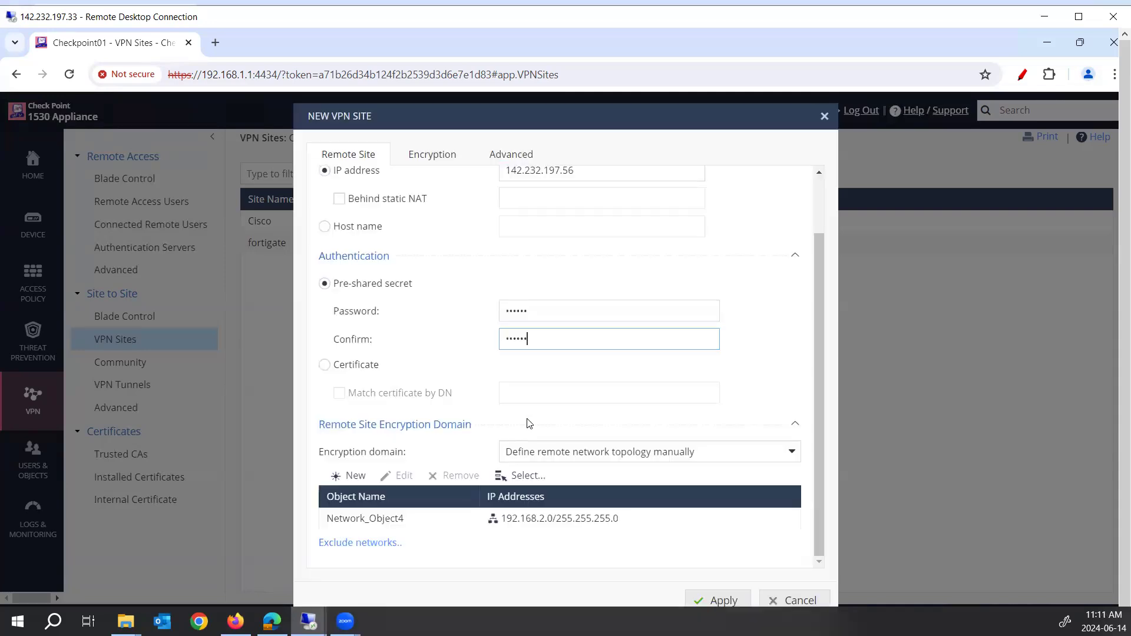
Step: Glance through the Encryption and Advanced settings, then apply to save VPN_Site1 at 142.232.197.56
click(450, 154)
click(511, 154)
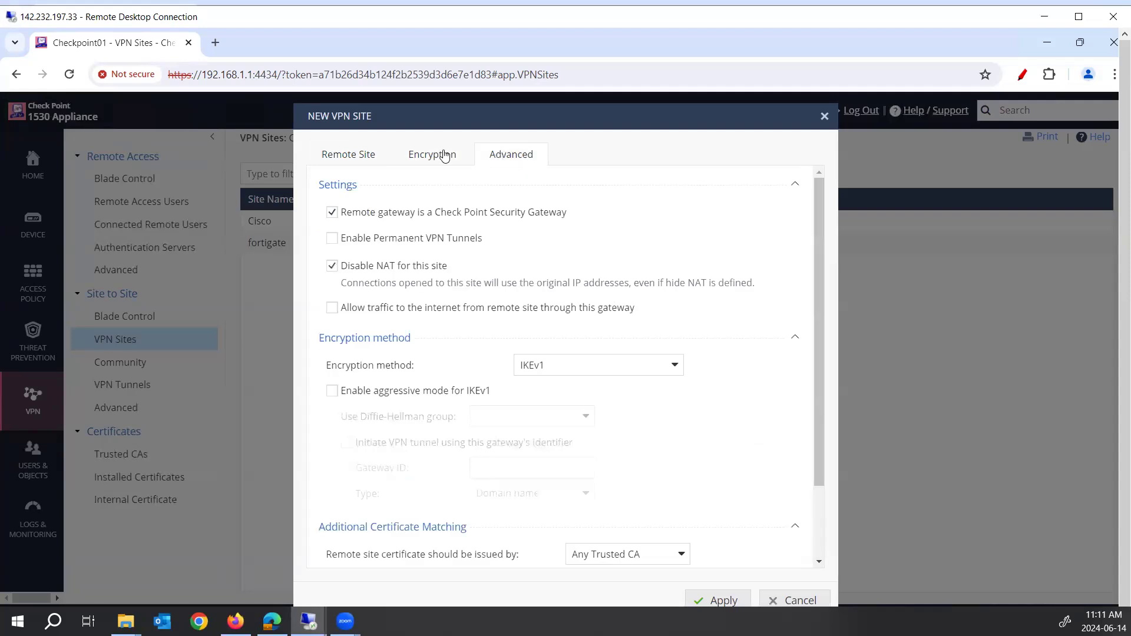
click(441, 156)
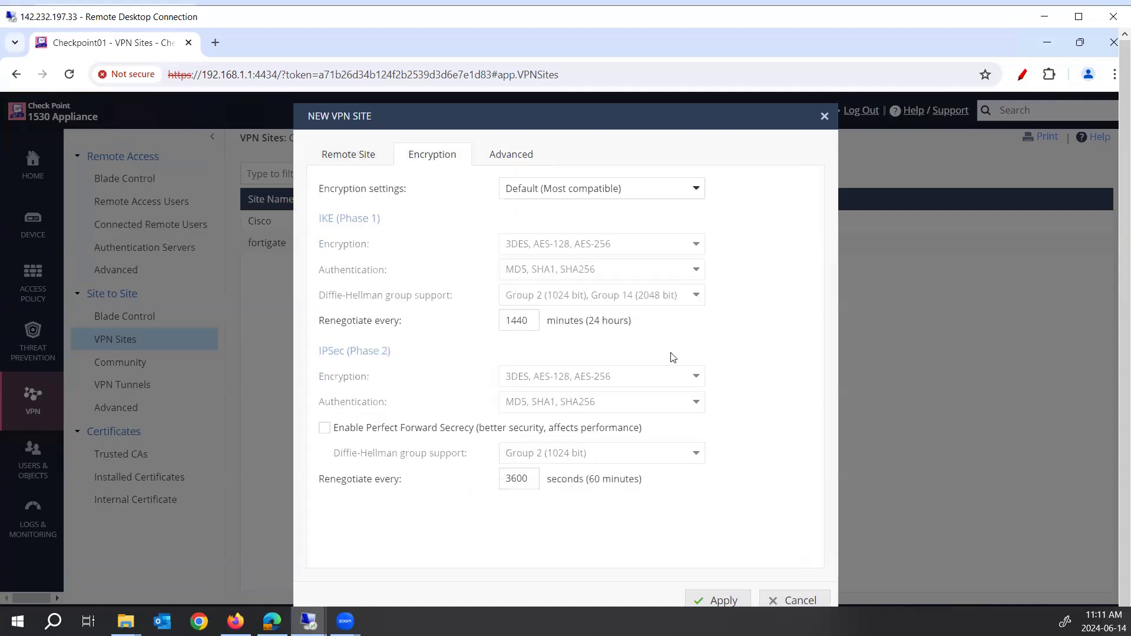
click(357, 156)
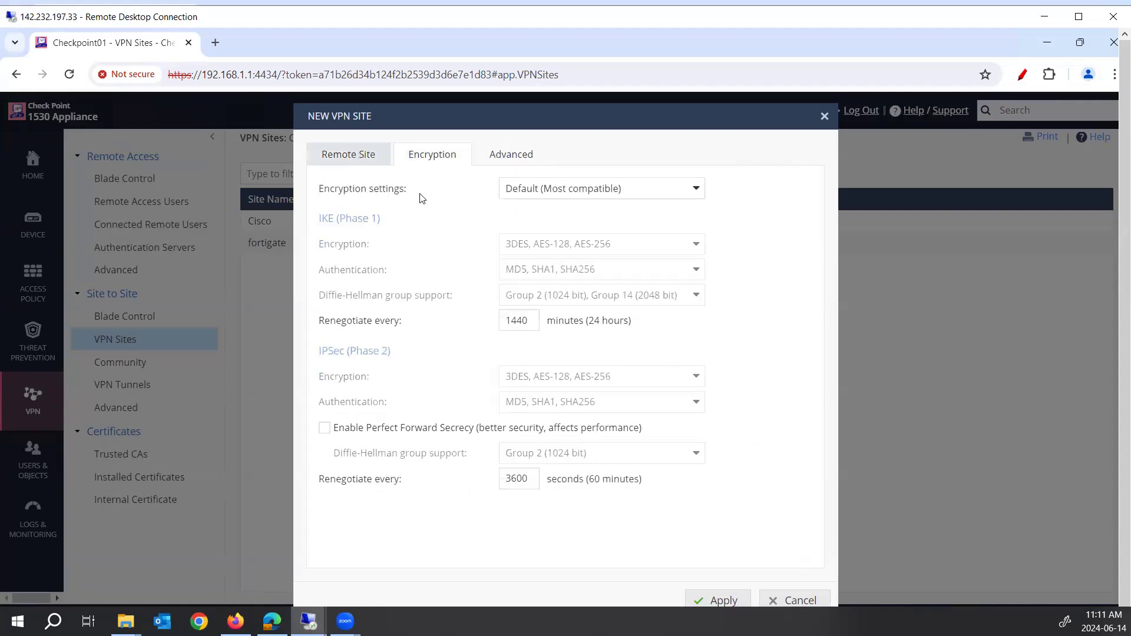
click(719, 602)
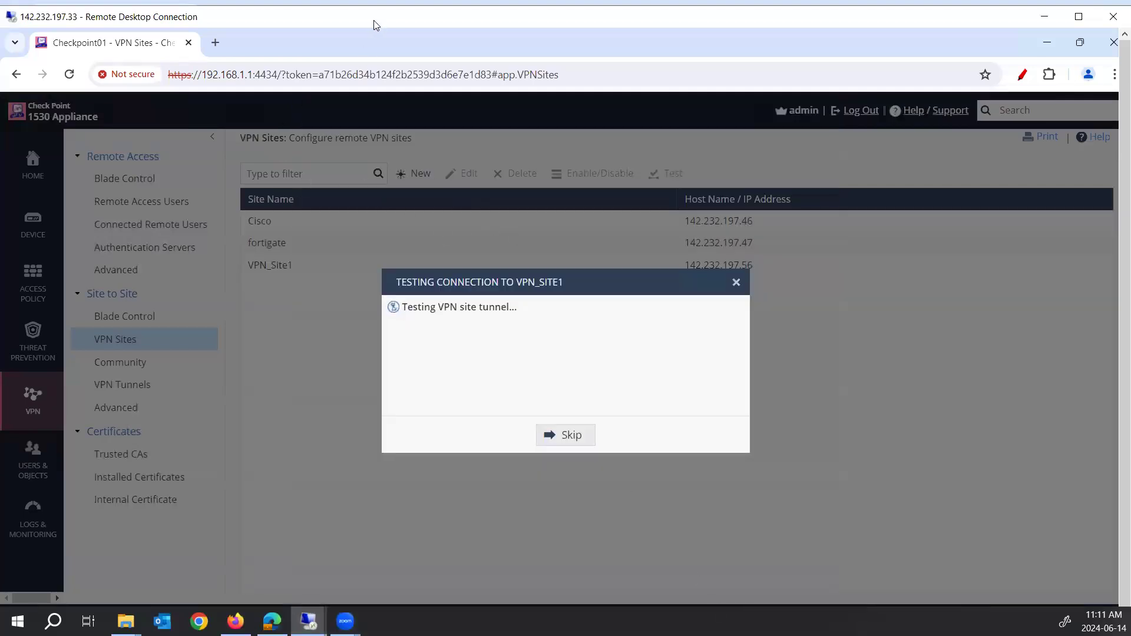
Step: Close Checkpoint2's failed tunnel test and view its WAN address 142.232.197.56/24
key(super+Down)
click(617, 414)
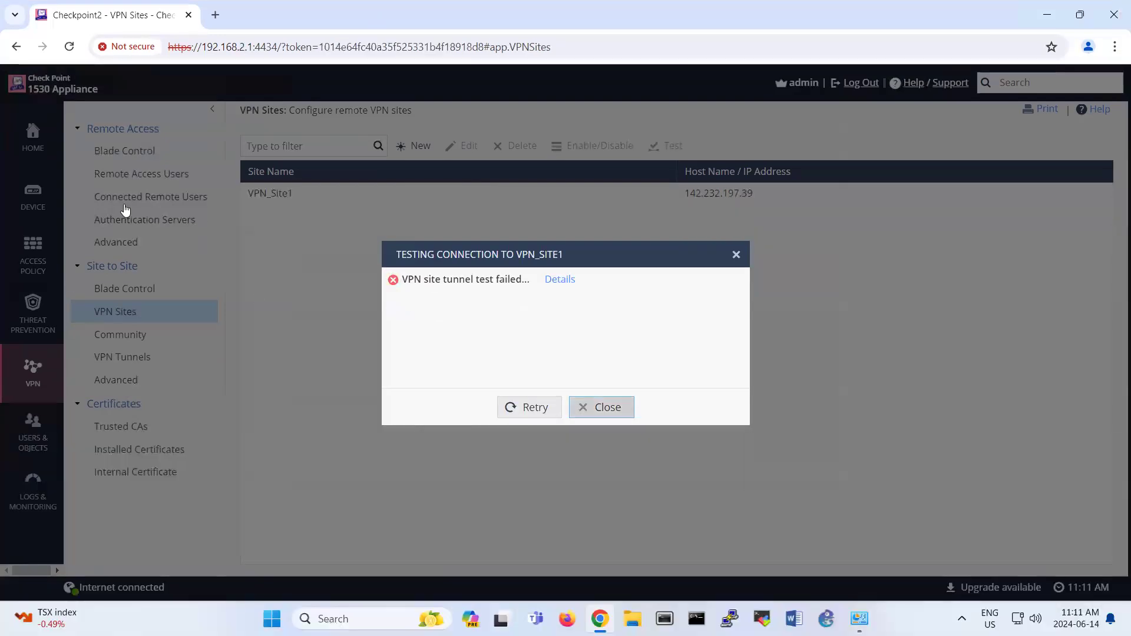
click(53, 183)
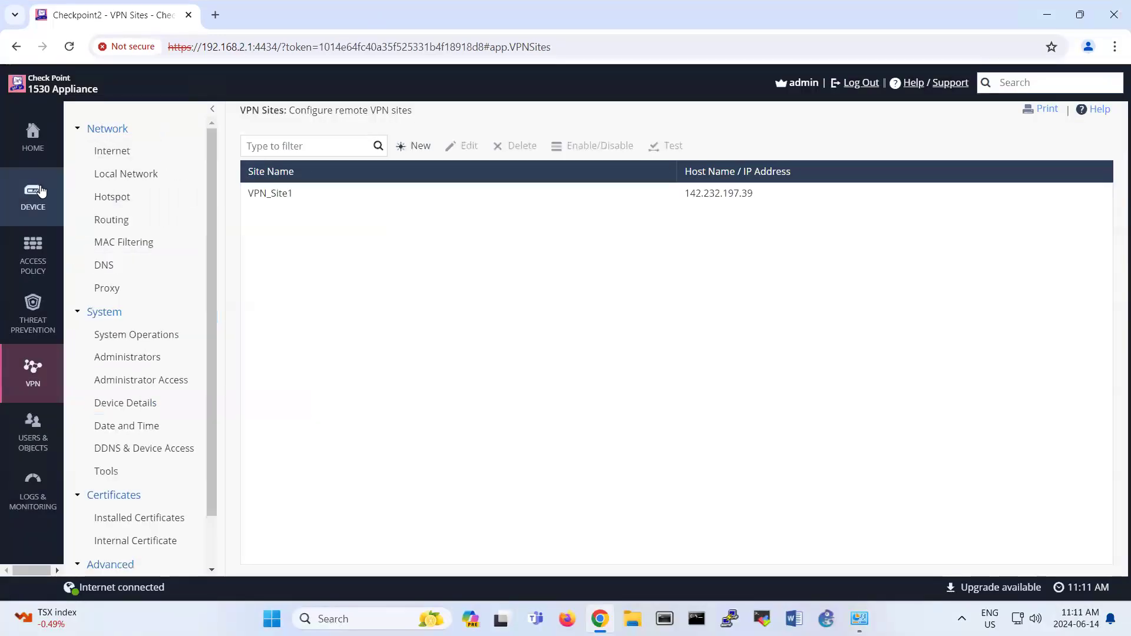
drag(484, 163, 459, 238)
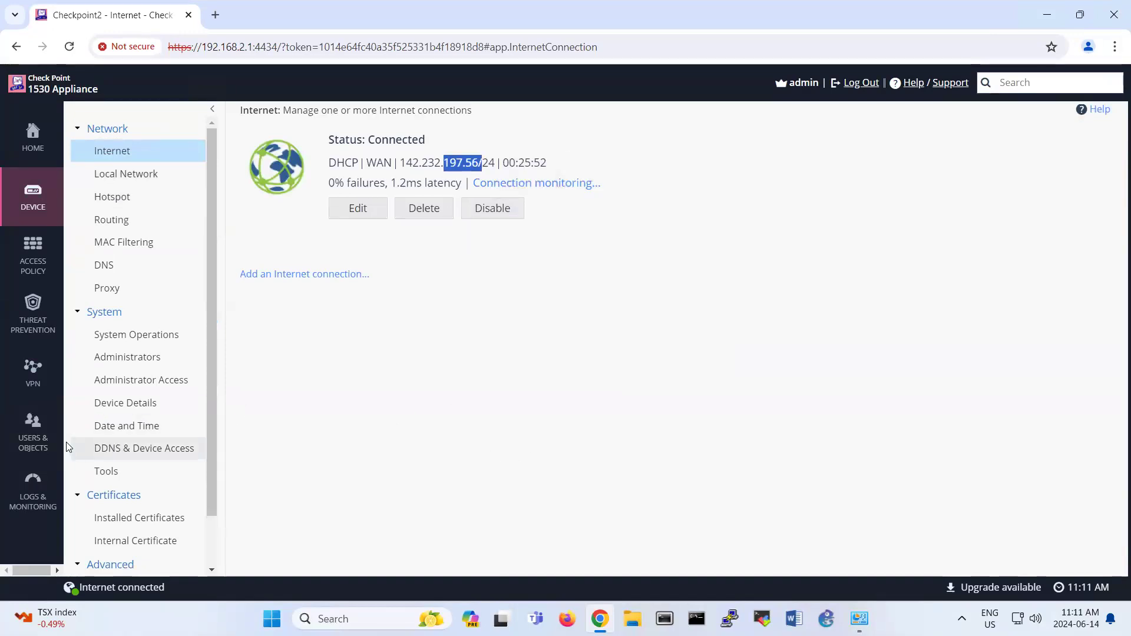
mouse_move(33, 492)
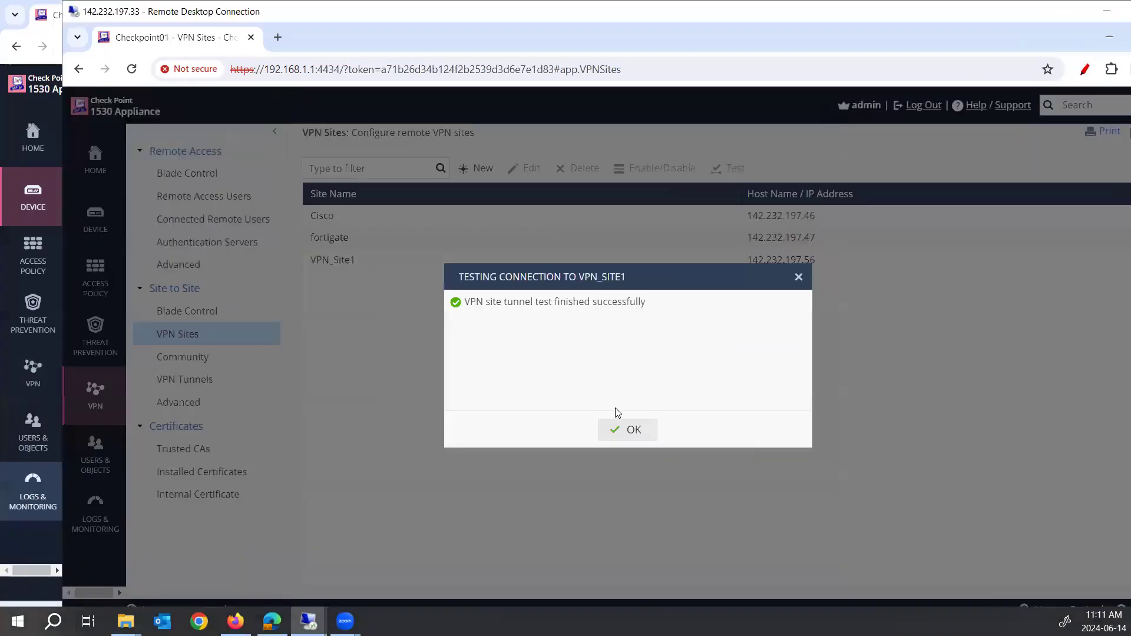
Step: Dismiss the test result and select Checkpoint01's Active VPN_Site1 tunnel to 142.232.197.56
click(617, 425)
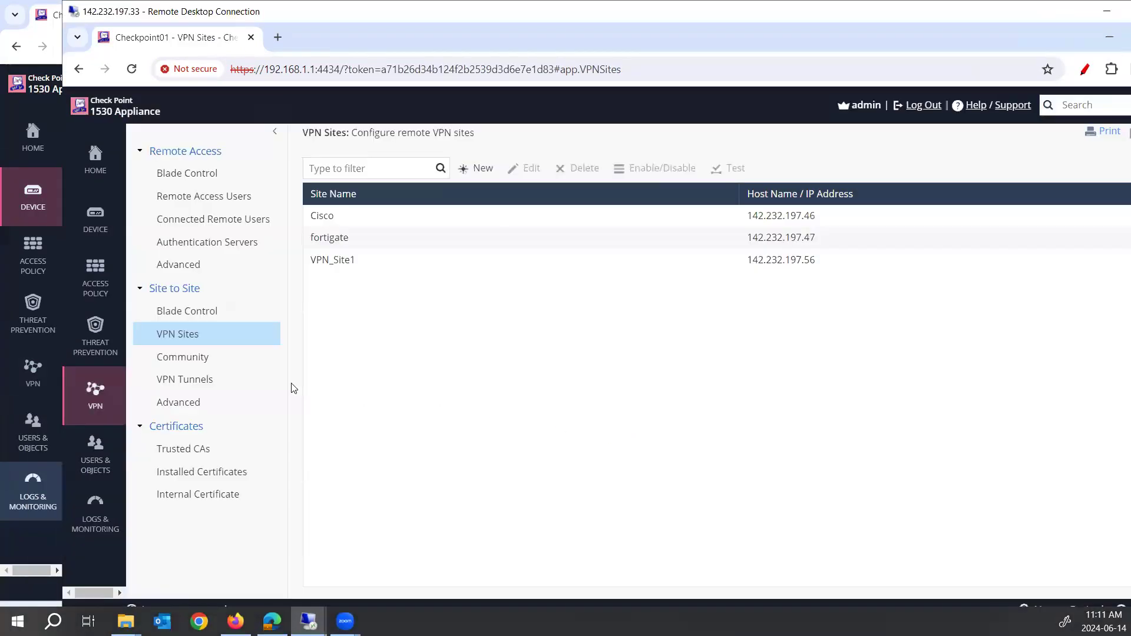
click(202, 379)
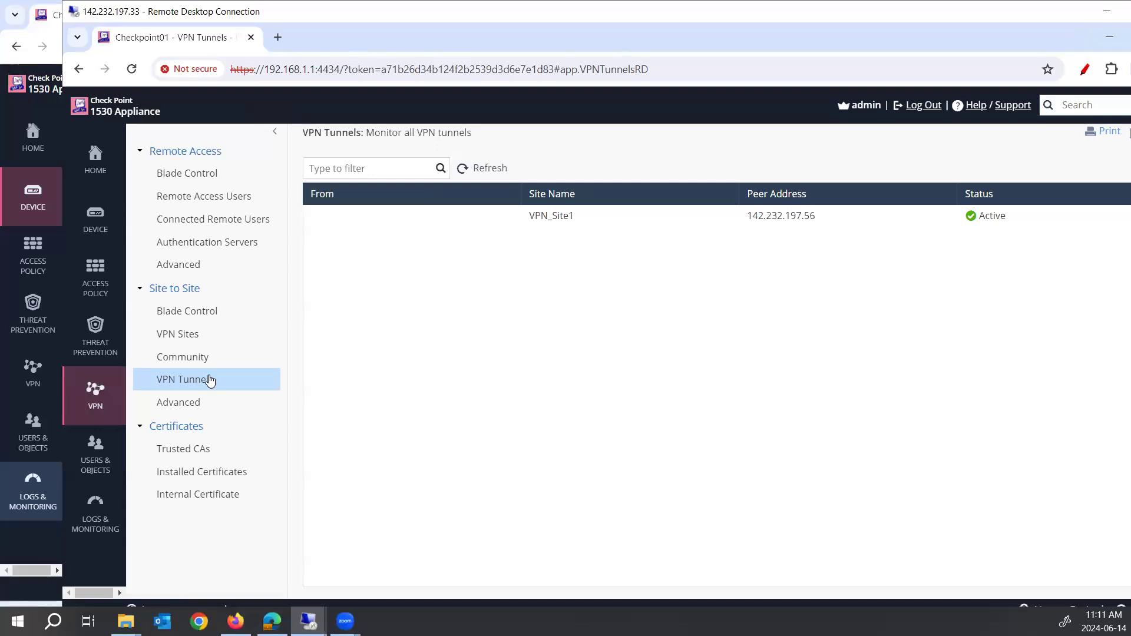
click(875, 221)
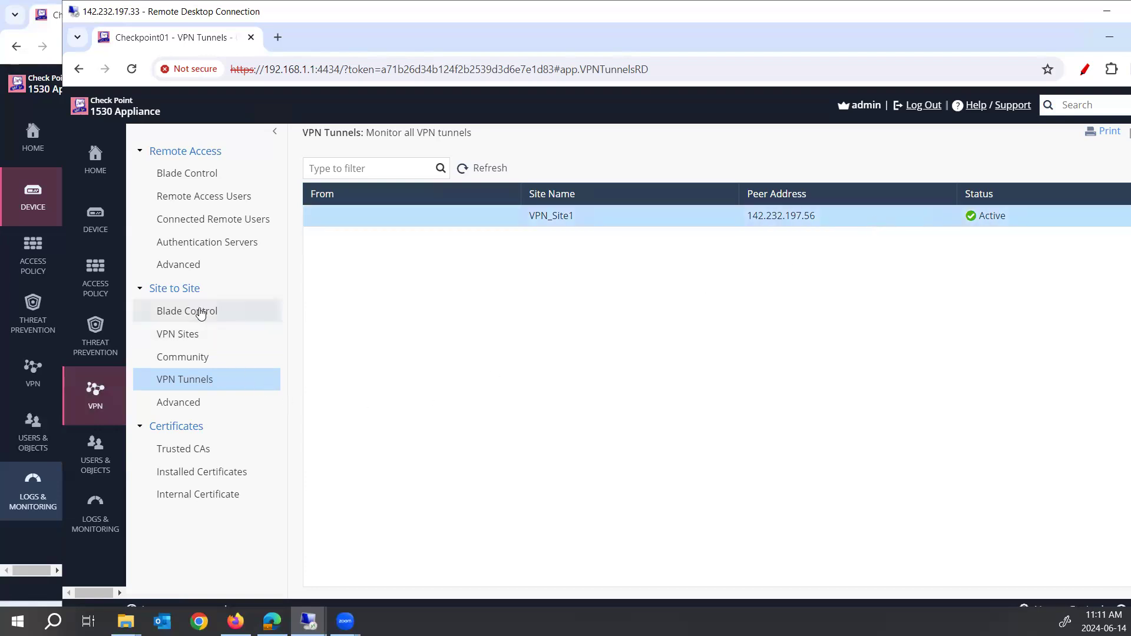
Step: Inspect the VPN Sites firewall rule, then show NAT with outgoing hide-NAT and the mylan rule
mouse_move(110, 293)
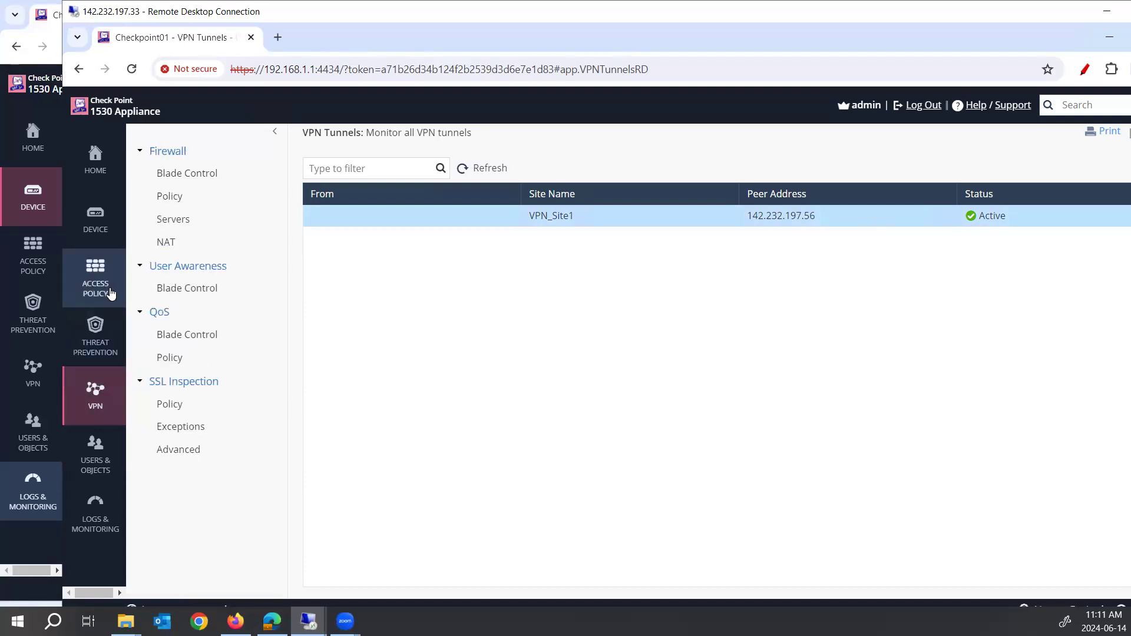
click(110, 293)
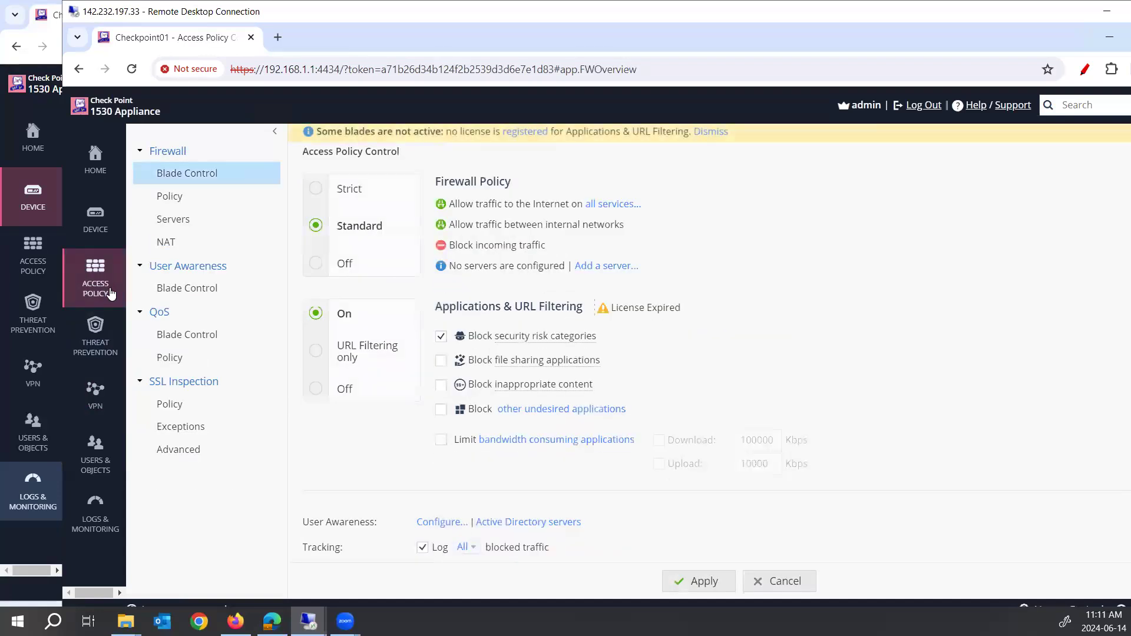
click(211, 197)
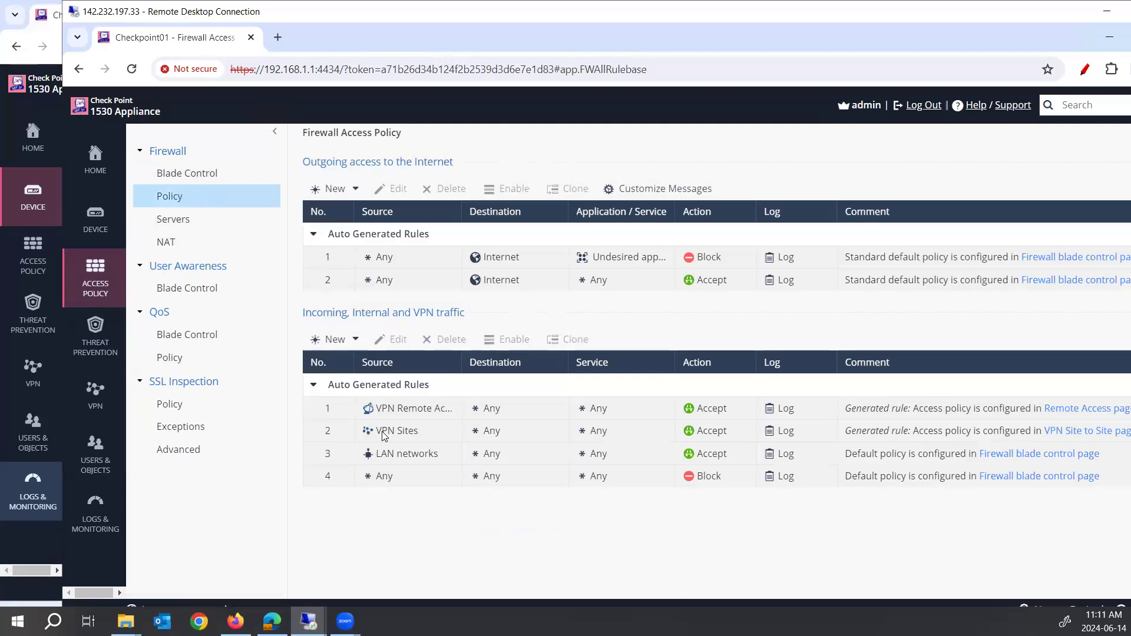
click(423, 432)
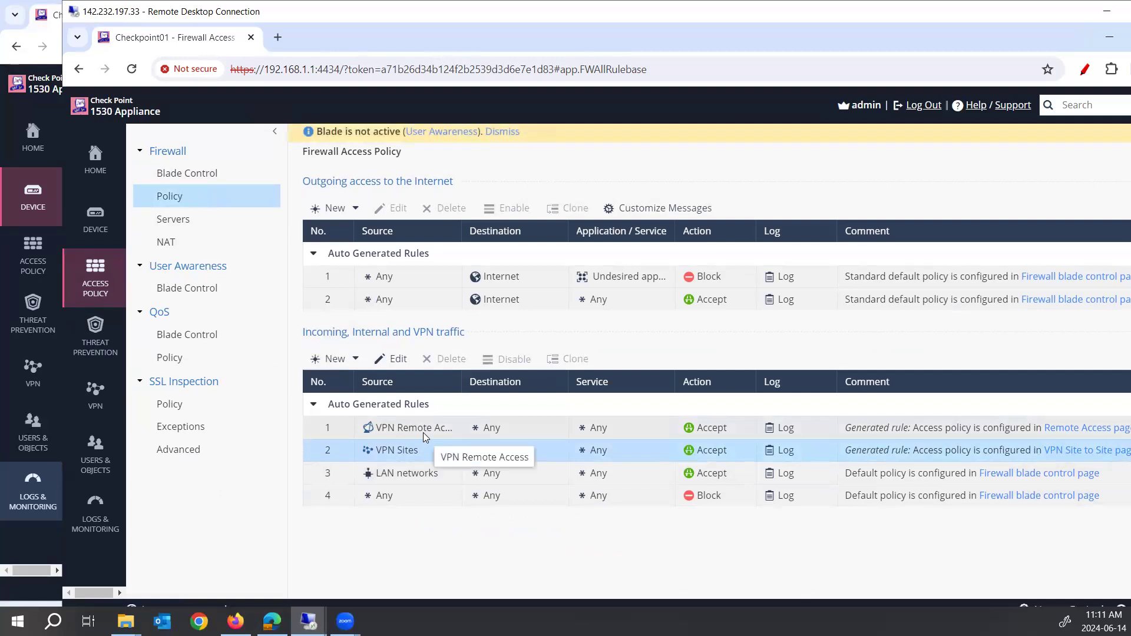
click(223, 248)
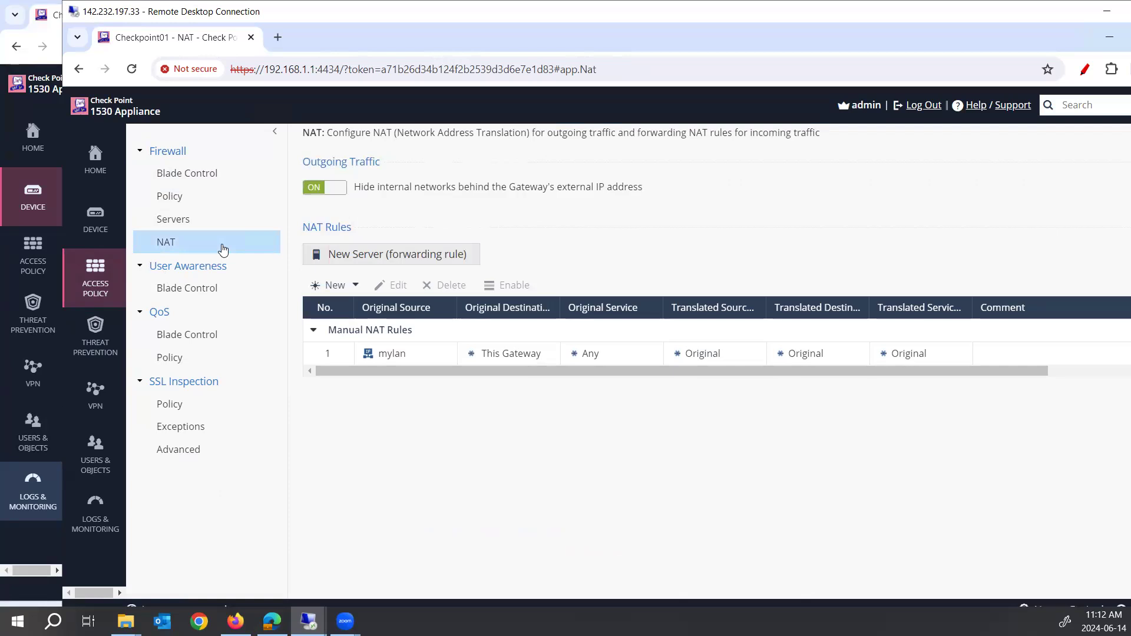